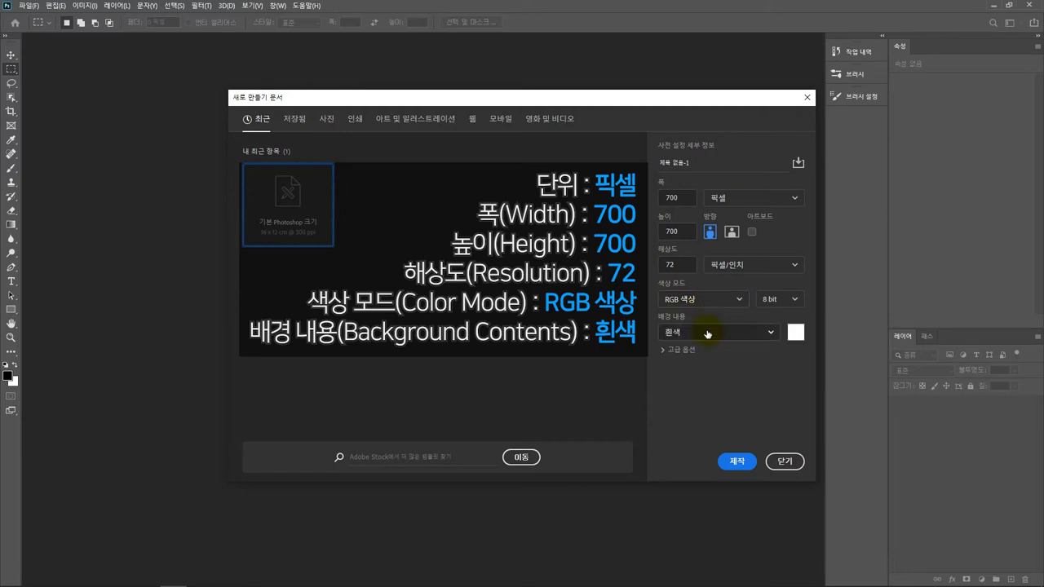
- Create the 700 × 700 pixel, 72 ppi RGB document with a white background and set the foreground colour to blue #006cff
left_click(735, 461)
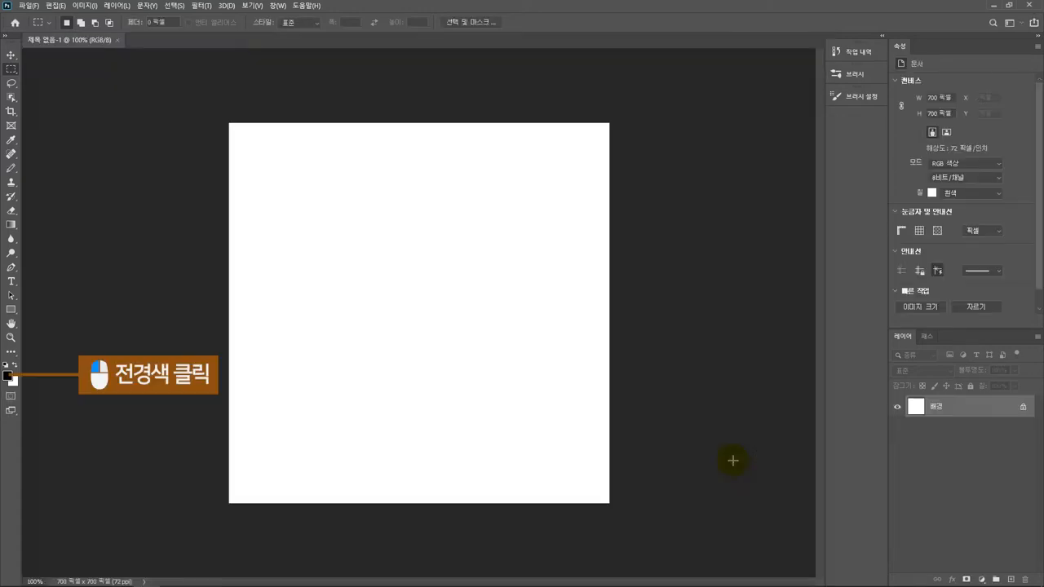
left_click(9, 378)
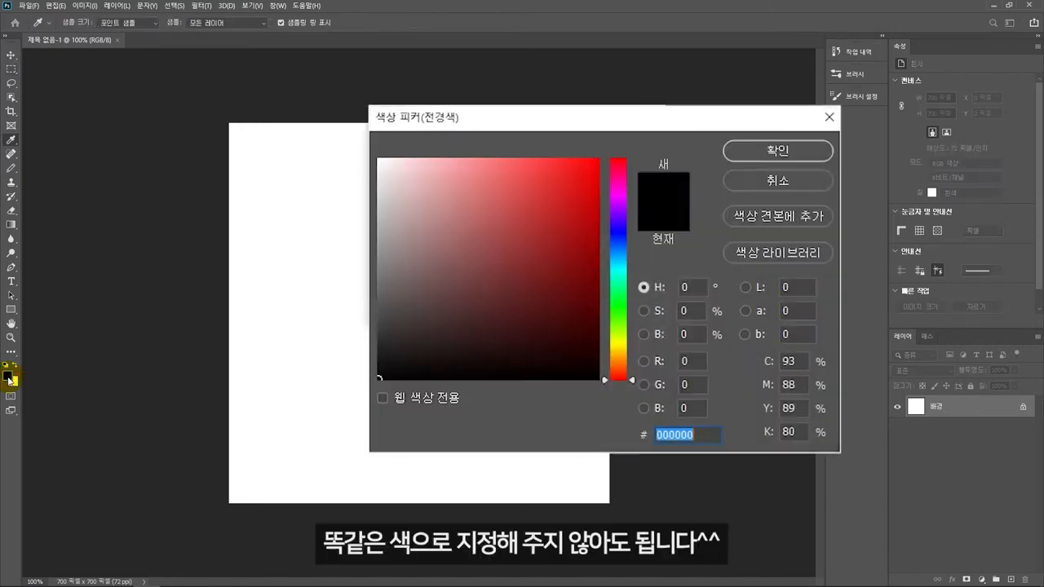
left_click(618, 244)
left_click_drag(585, 234, 624, 134)
left_click(631, 246)
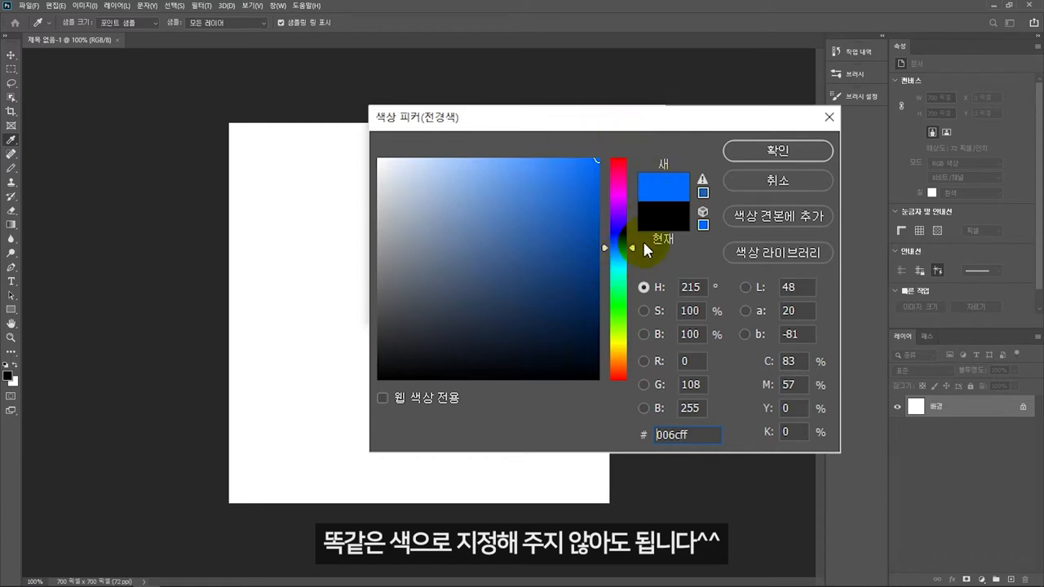
left_click(765, 148)
- Fill the background with clouds in the foreground and background colours using the 구름 효과 1 (Clouds) render filter
key("m")
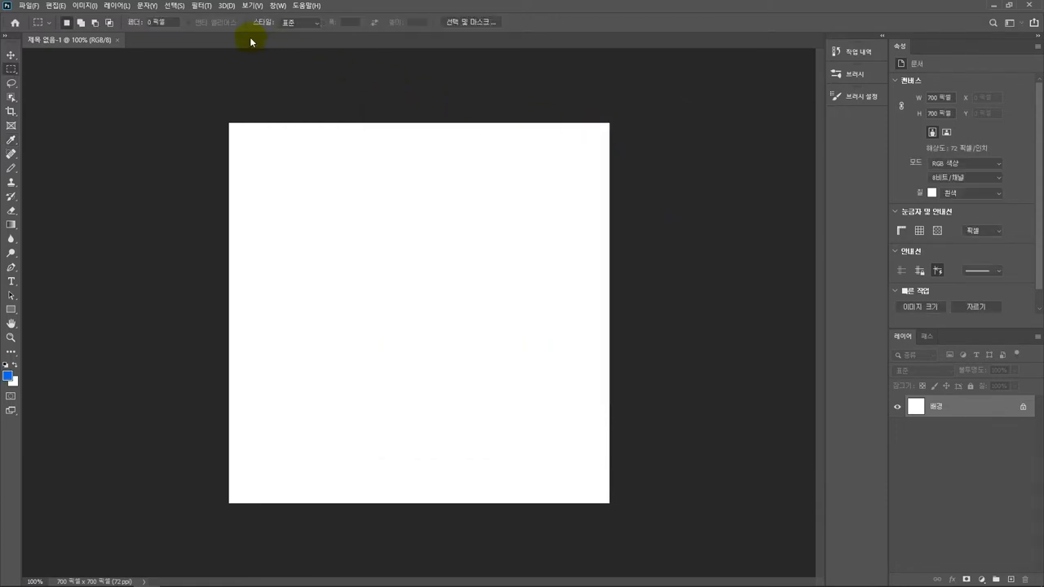
left_click(201, 7)
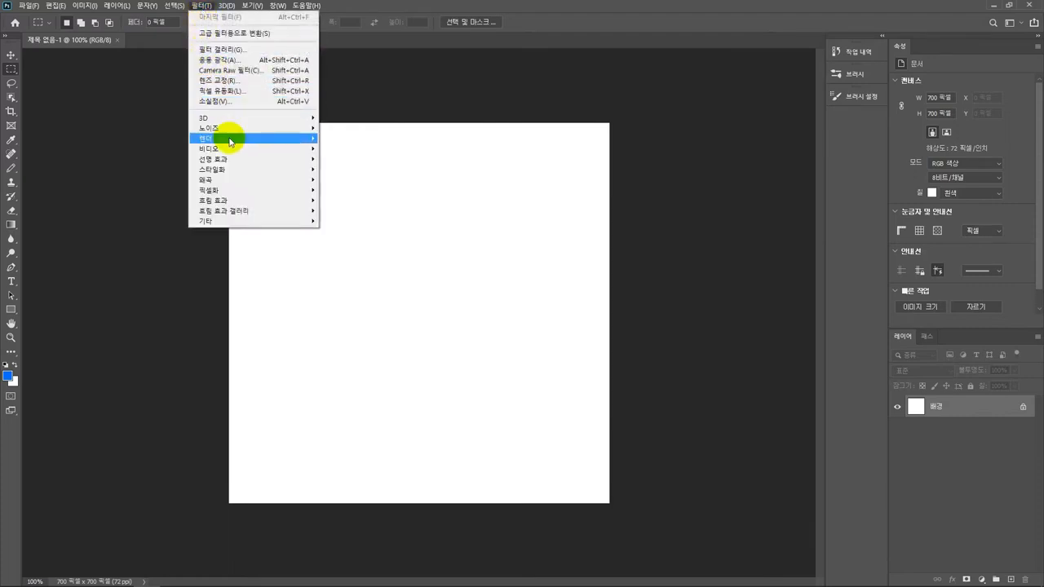
mouse_move(268, 139)
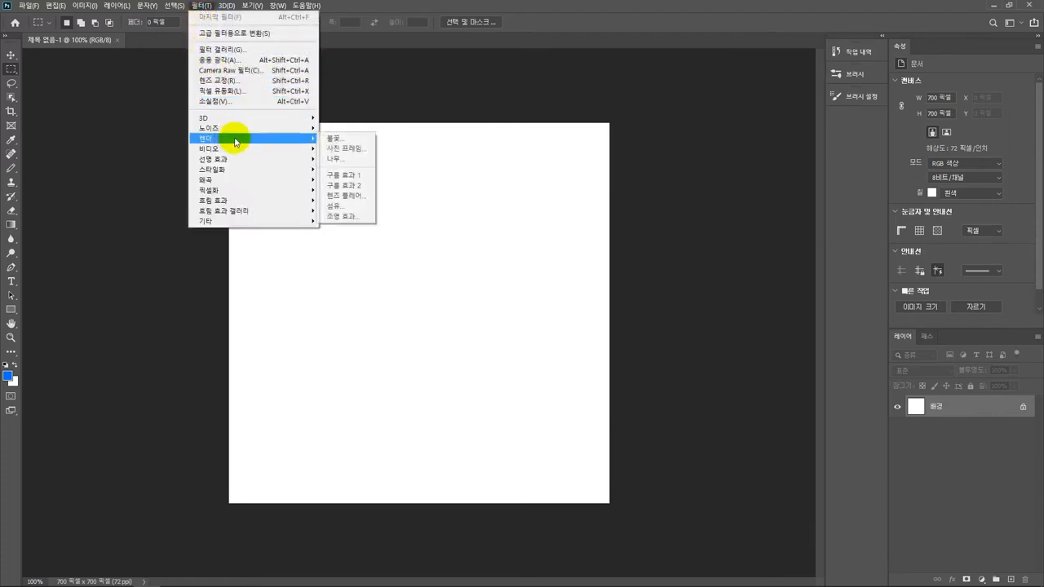
left_click(367, 177)
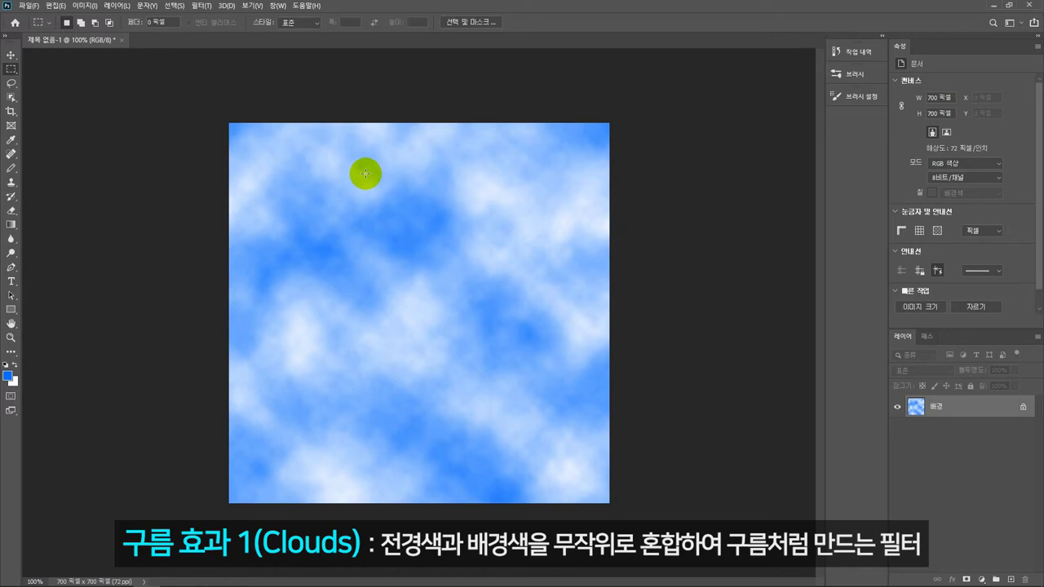
- Activate the Custom Shape tool and set its drawing mode to 모양 (Shape)
left_click(11, 311)
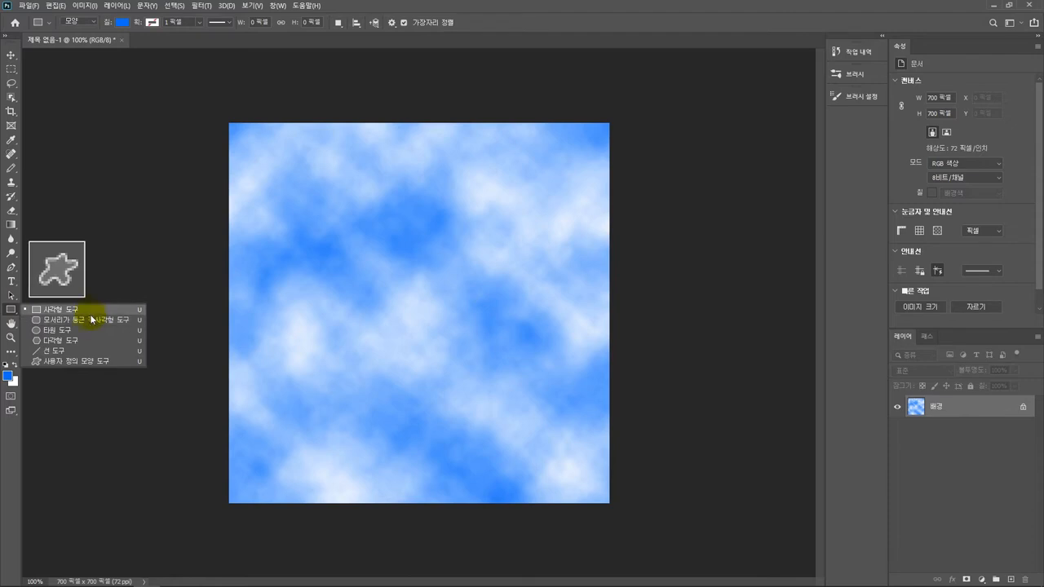
left_click(100, 364)
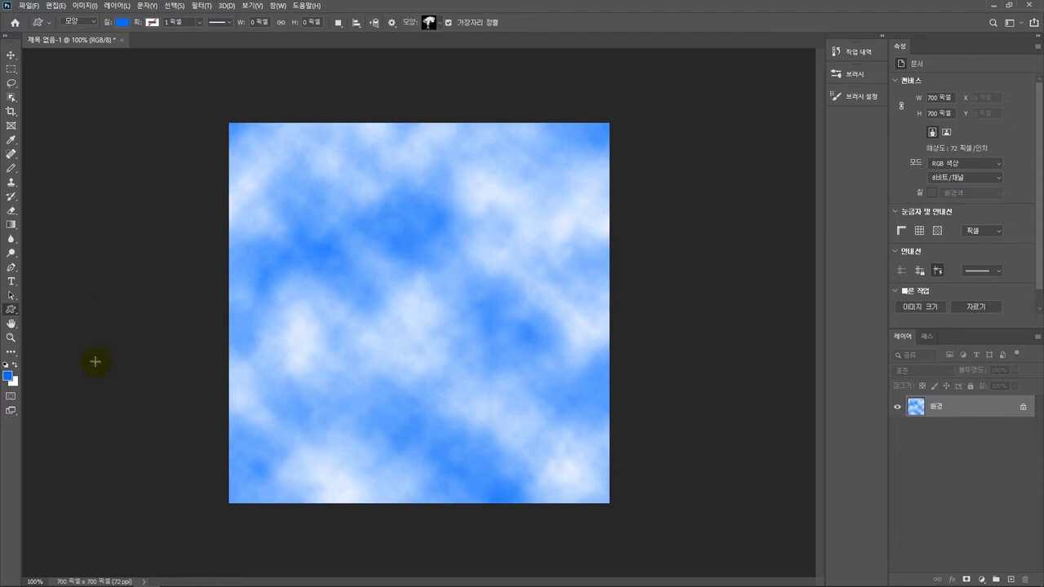
left_click(89, 22)
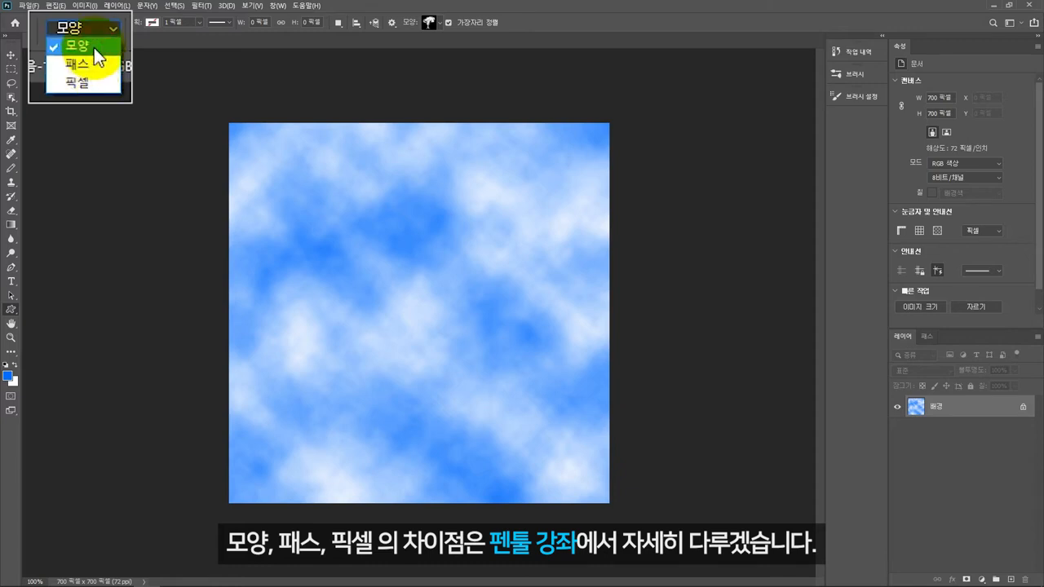
left_click(95, 49)
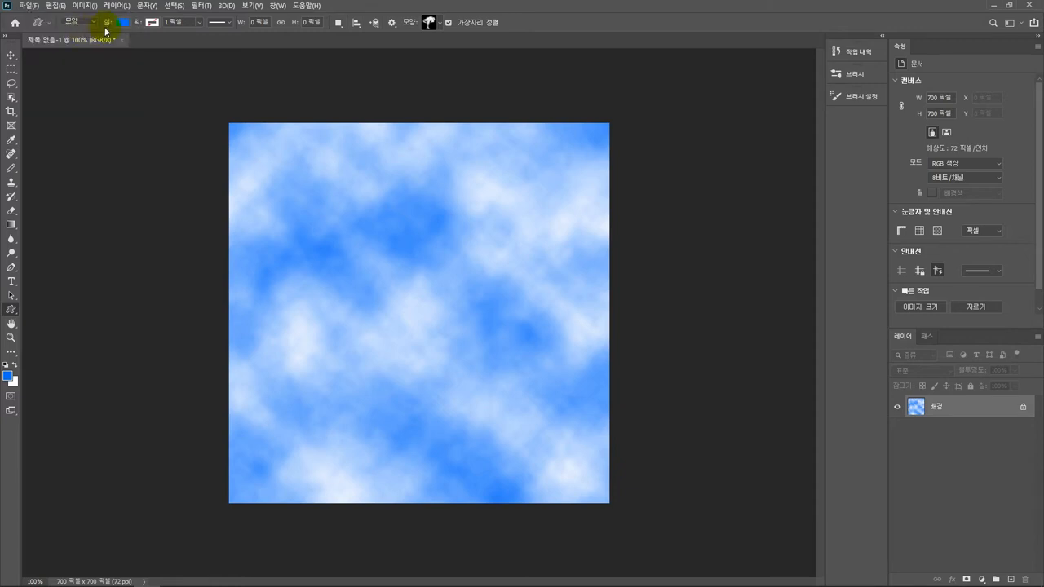
- Review the custom shape's fill colour, stroke colour and path operation options
left_click(120, 26)
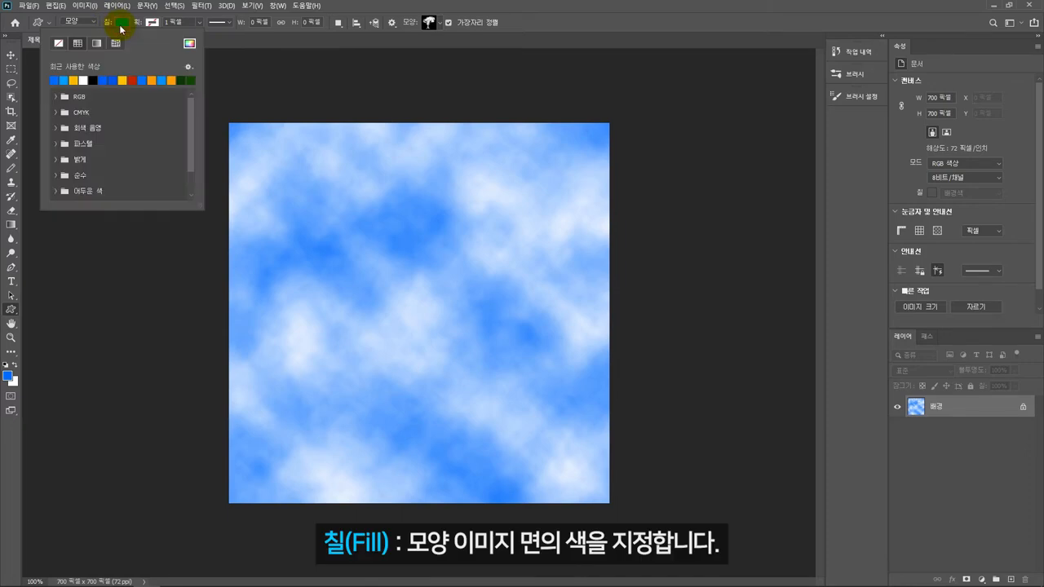
left_click(120, 30)
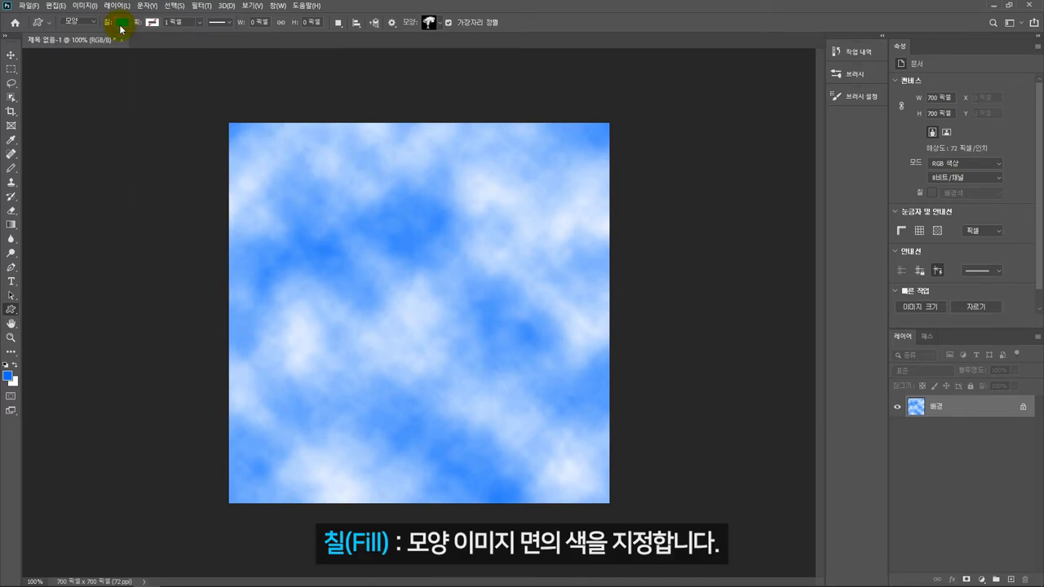
left_click(151, 28)
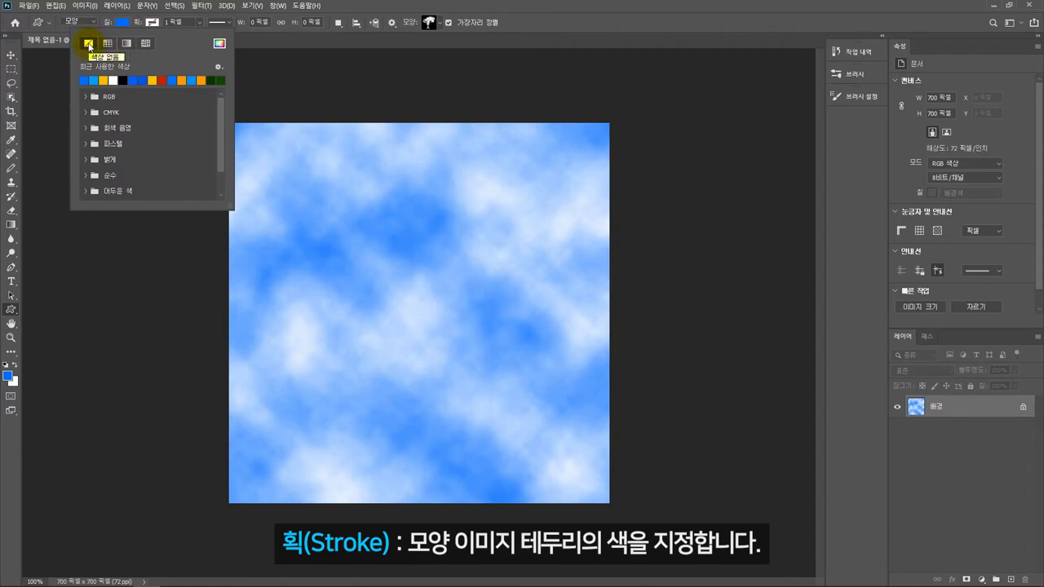
left_click(245, 43)
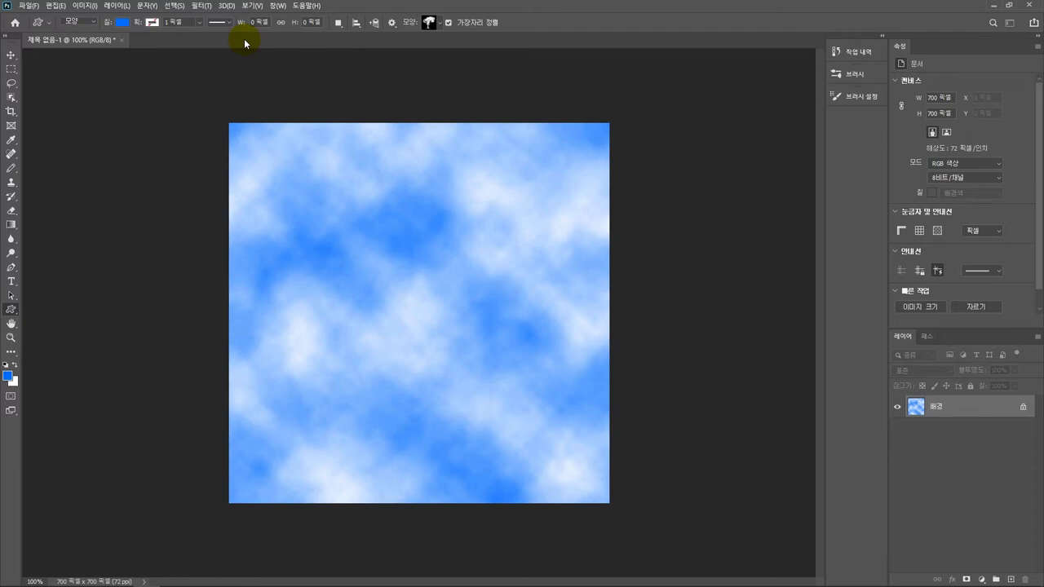
left_click(339, 22)
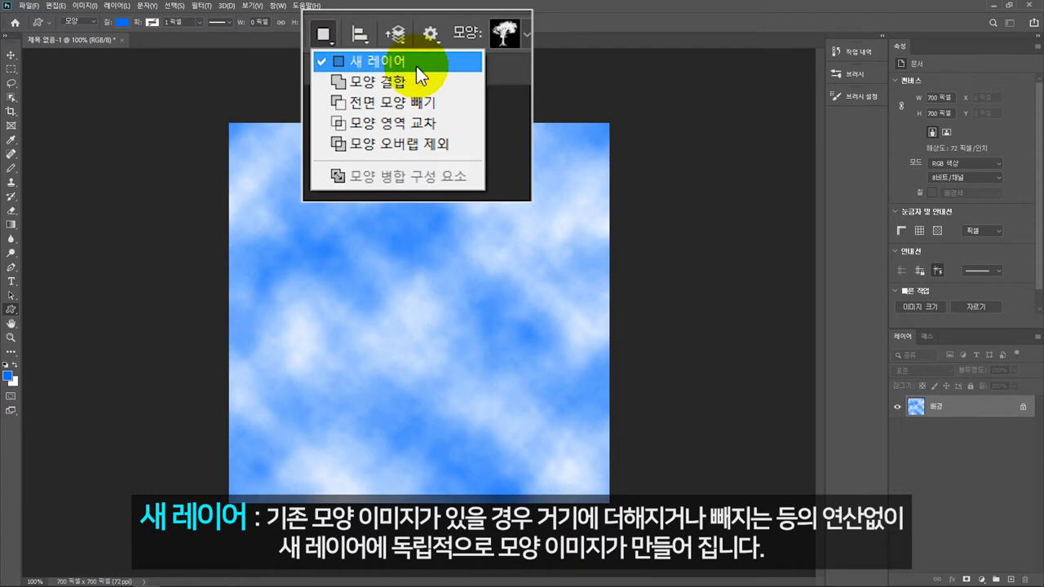
left_click(385, 37)
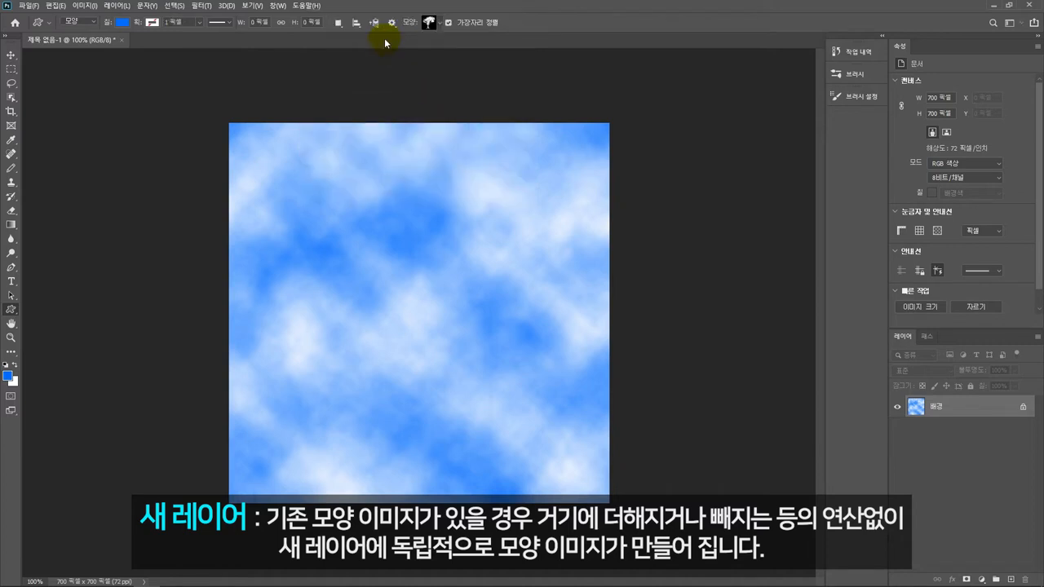
- Browse the custom shape library, including the legacy default shape folders and the All folder
left_click(440, 23)
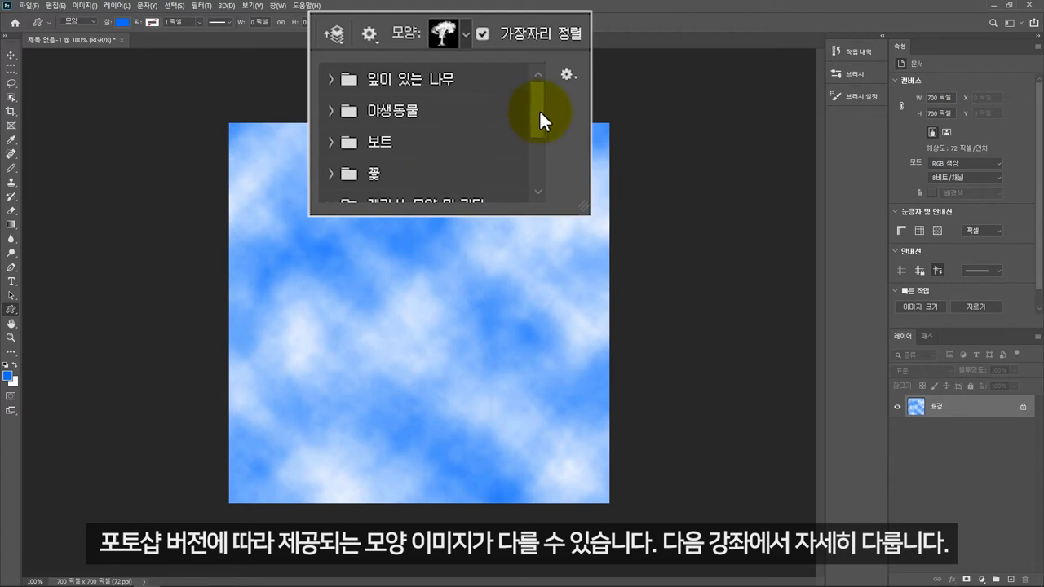
left_click_drag(539, 109, 538, 134)
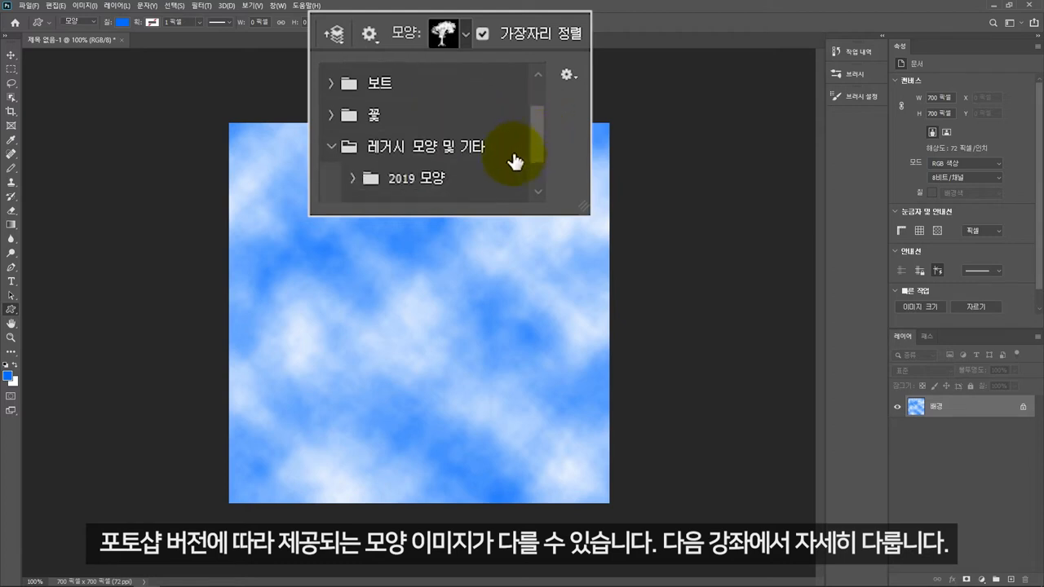
left_click_drag(536, 145, 535, 166)
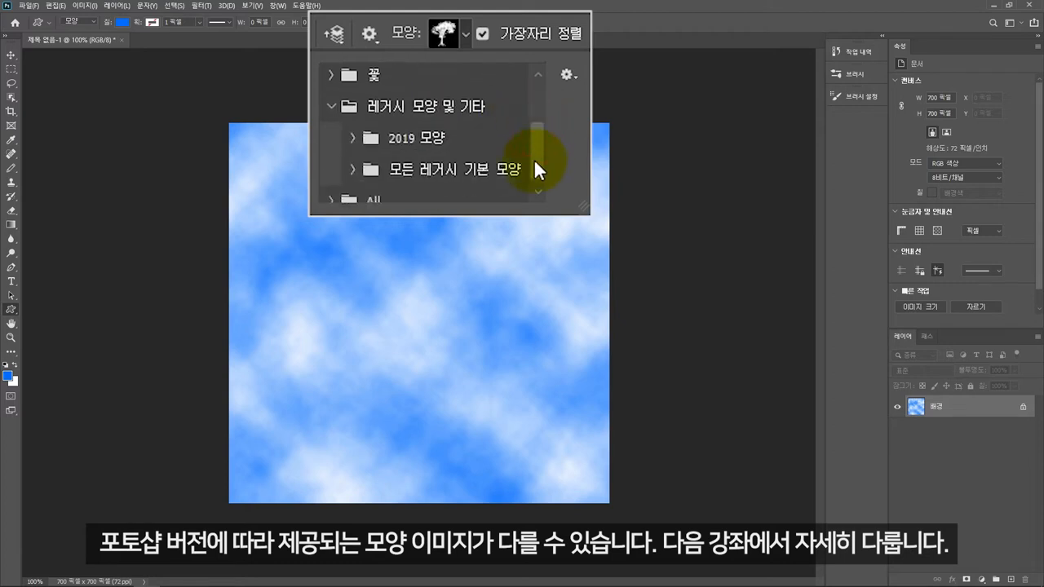
left_click(347, 169)
left_click_drag(533, 107, 541, 185)
left_click(375, 130)
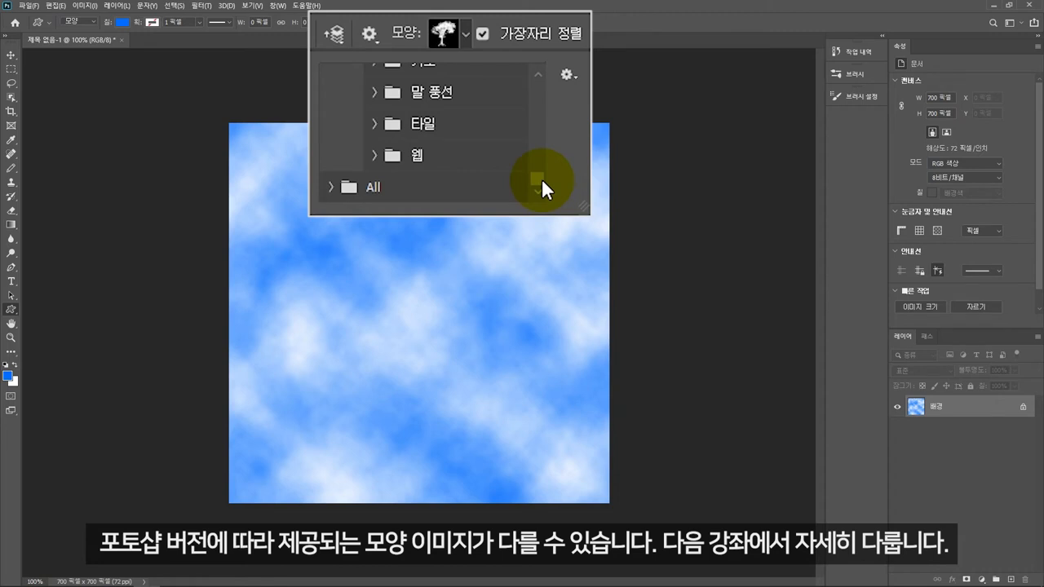
left_click(329, 186)
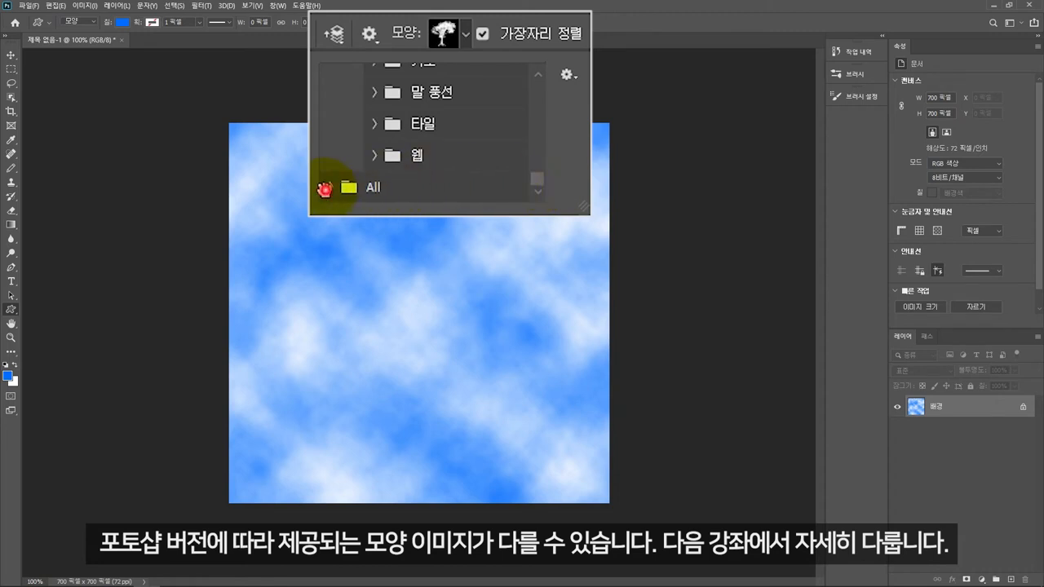
left_click_drag(536, 118, 536, 135)
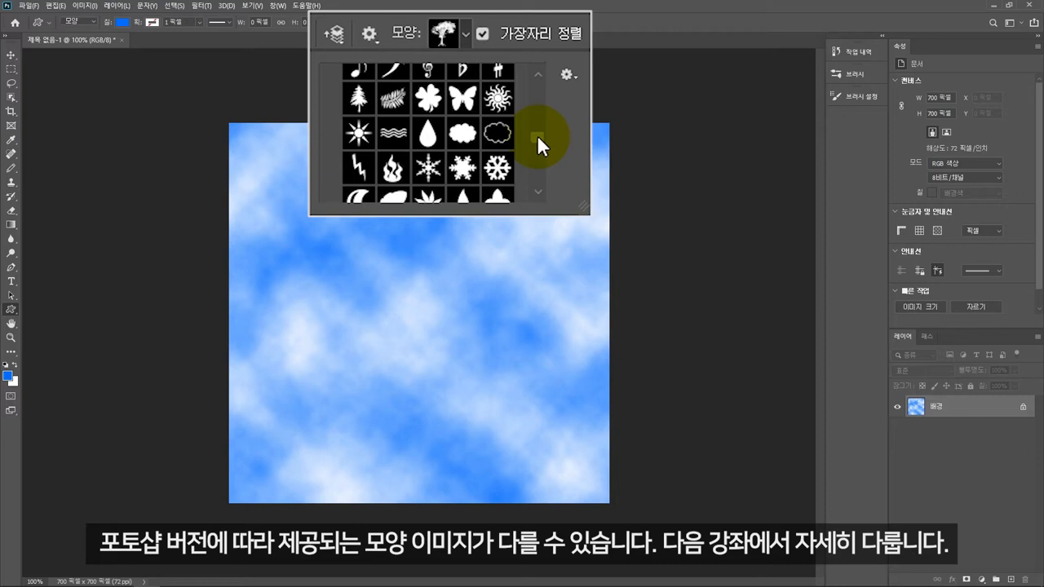
left_click_drag(536, 134, 538, 71)
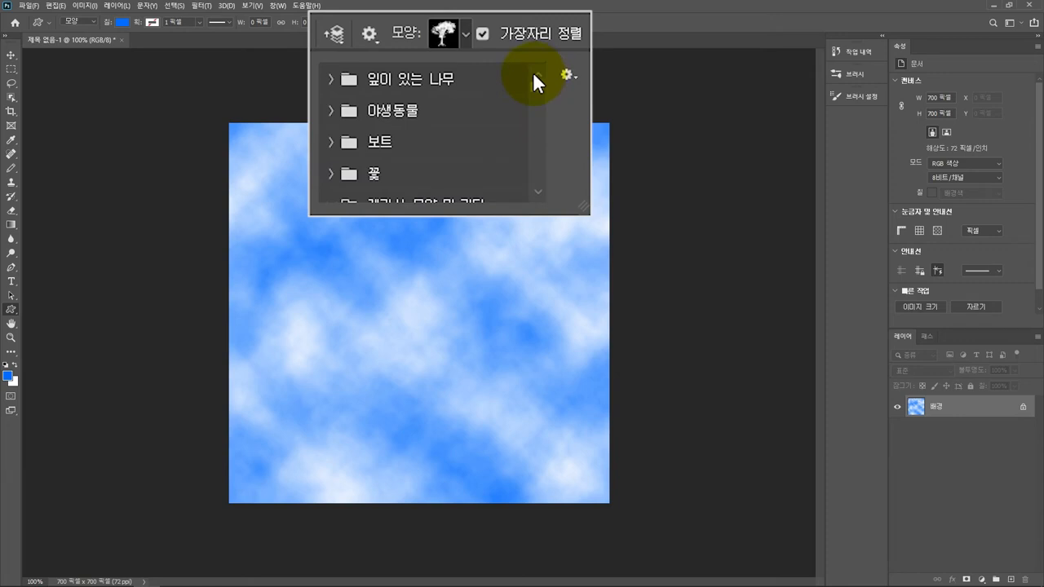
- Draw a sailboat from the 보트 (Boats) shapes about 257 × 308 px, then move it slightly up and to the left
left_click(331, 143)
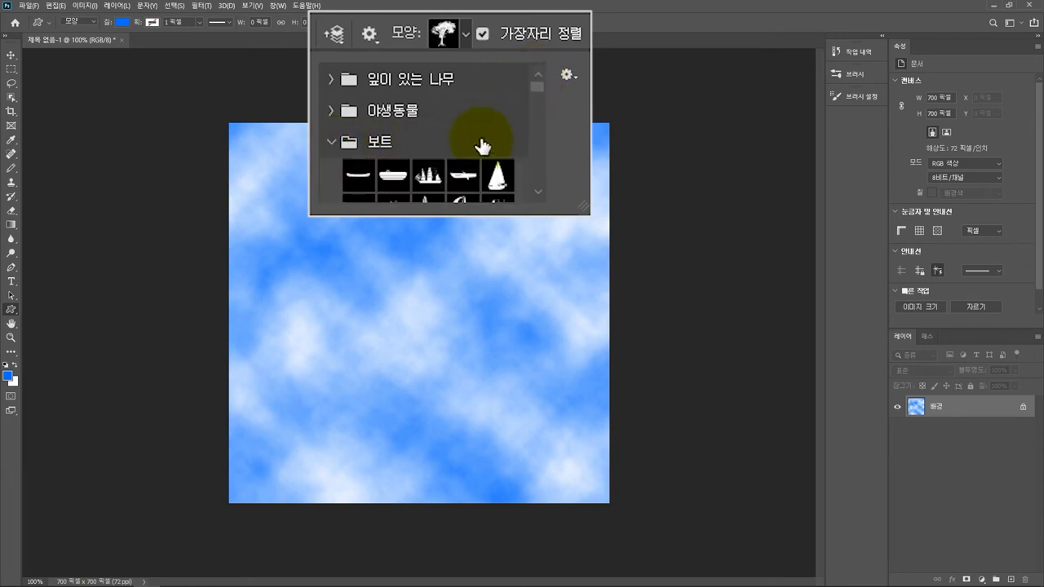
left_click(497, 175)
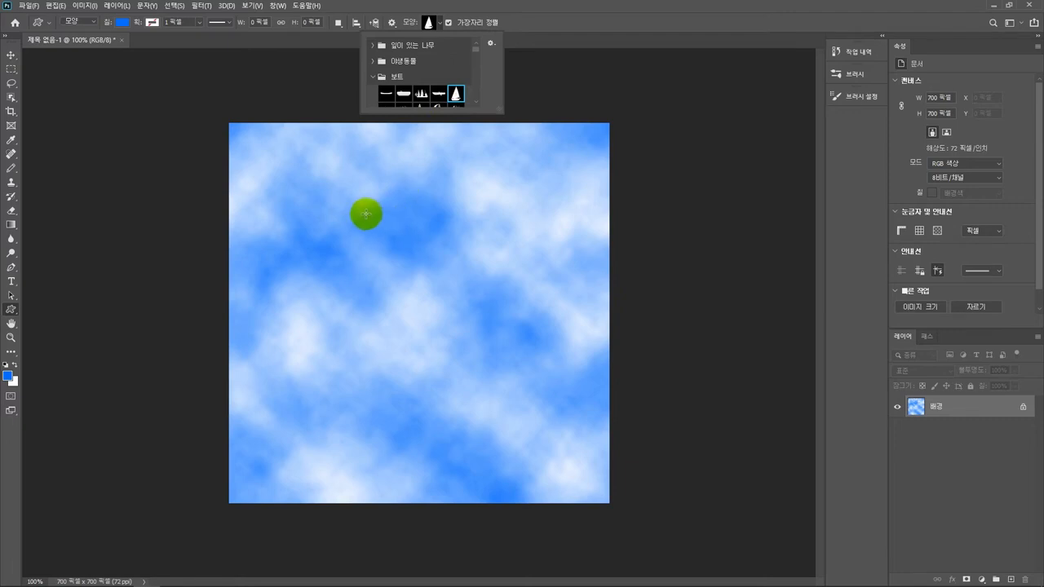
left_click(368, 216)
left_click_drag(370, 214, 527, 381)
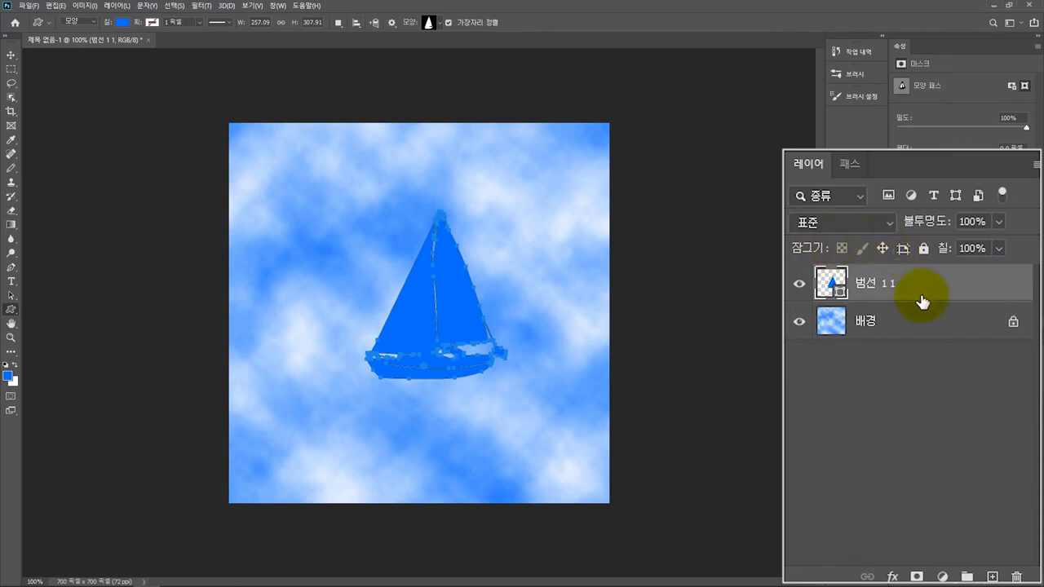
key("v")
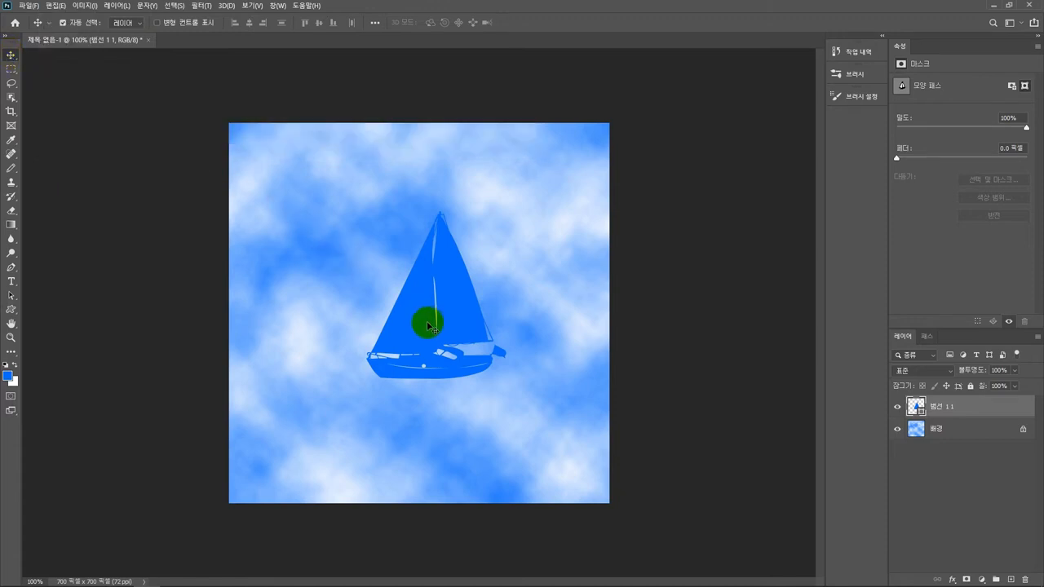
left_click_drag(422, 317, 409, 298)
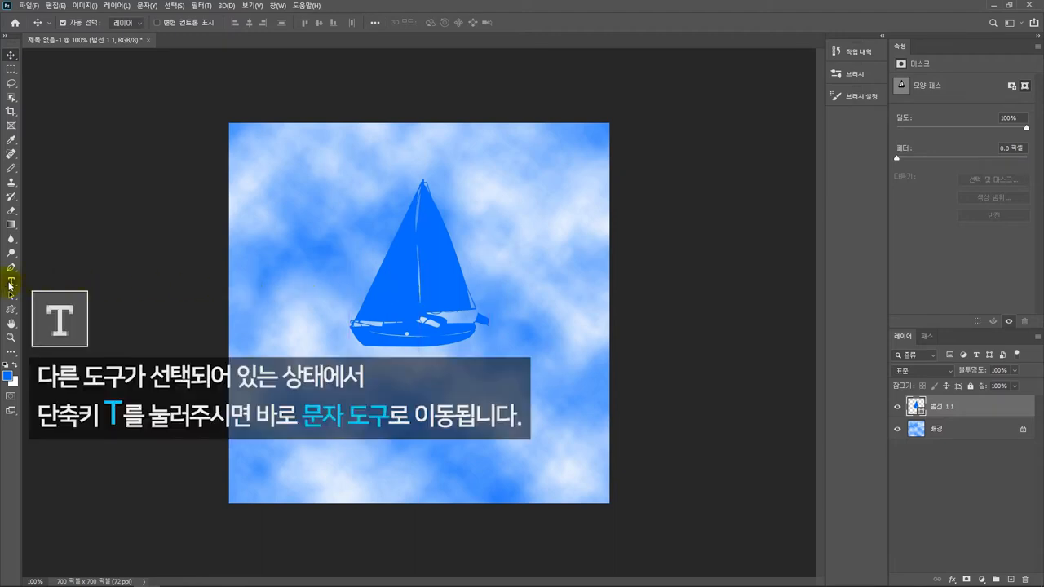
- Activate the Horizontal Type tool and set its font to Arial Bold
key("t")
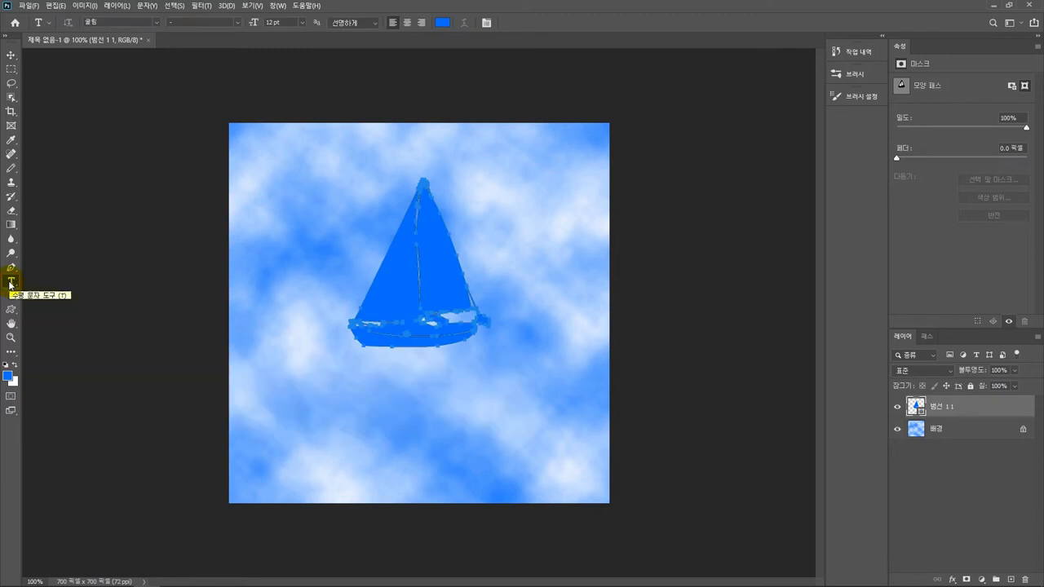
left_click(157, 23)
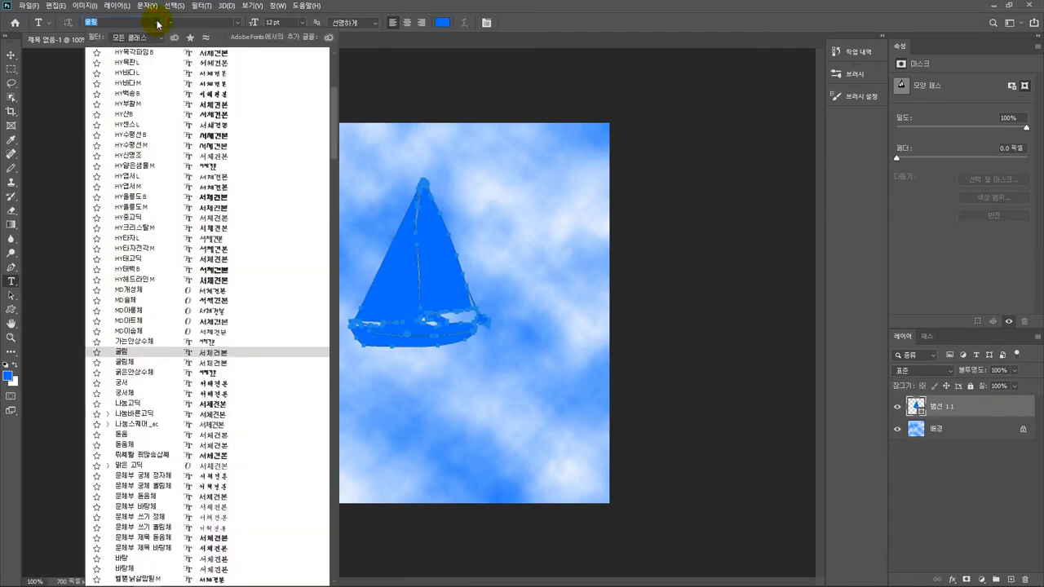
key("BackSpace")
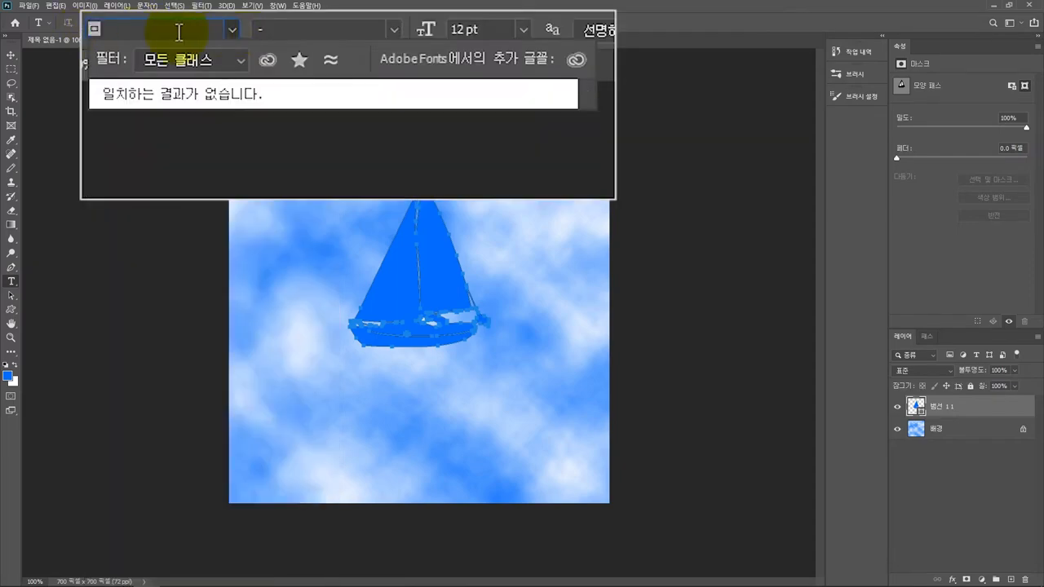
type("arial")
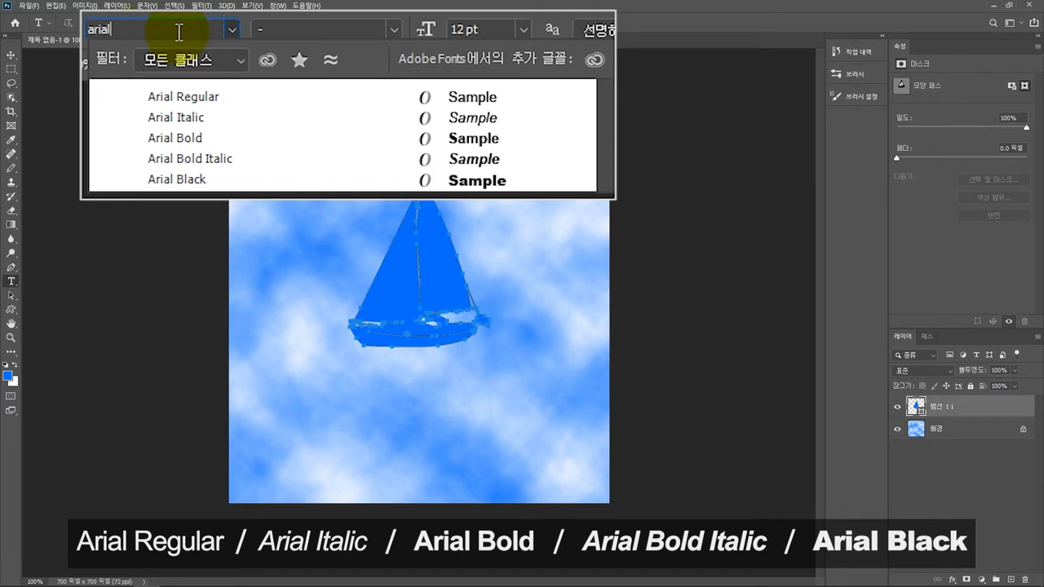
left_click(197, 137)
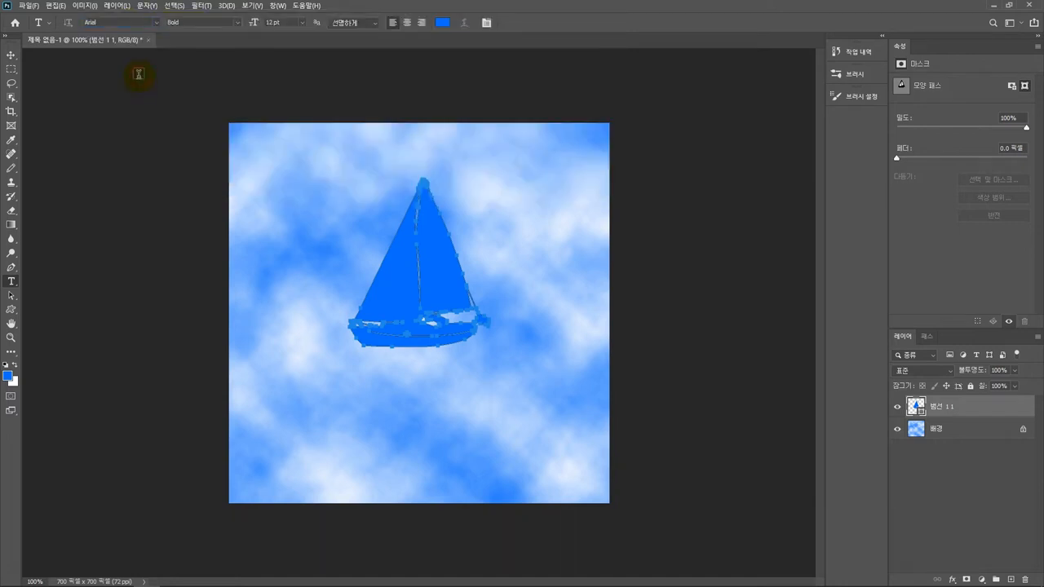
- Set the type to 30 pt with centre alignment and add the text "Have a good time" below the sailboat
left_click(301, 22)
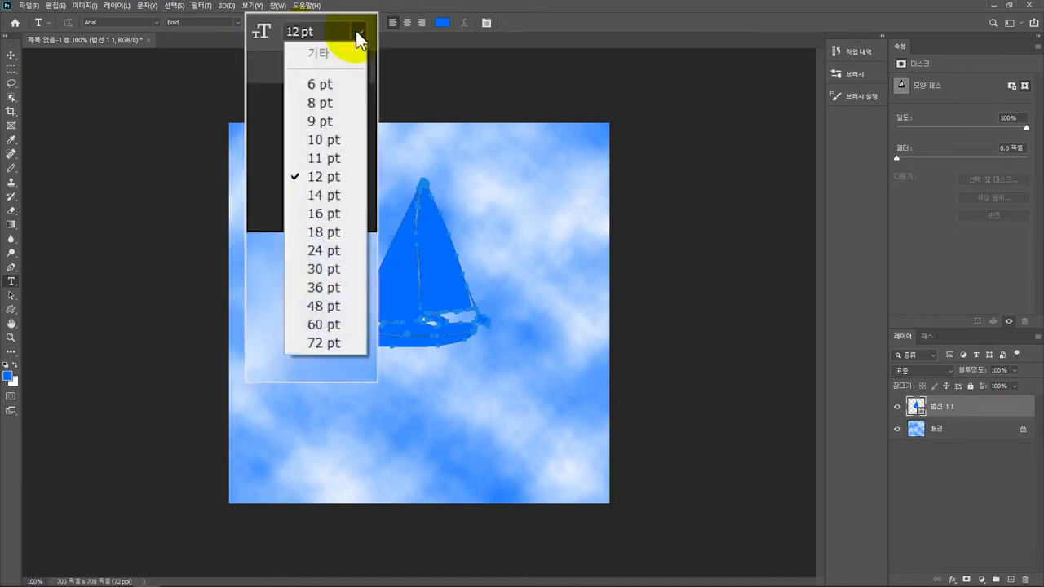
left_click(334, 270)
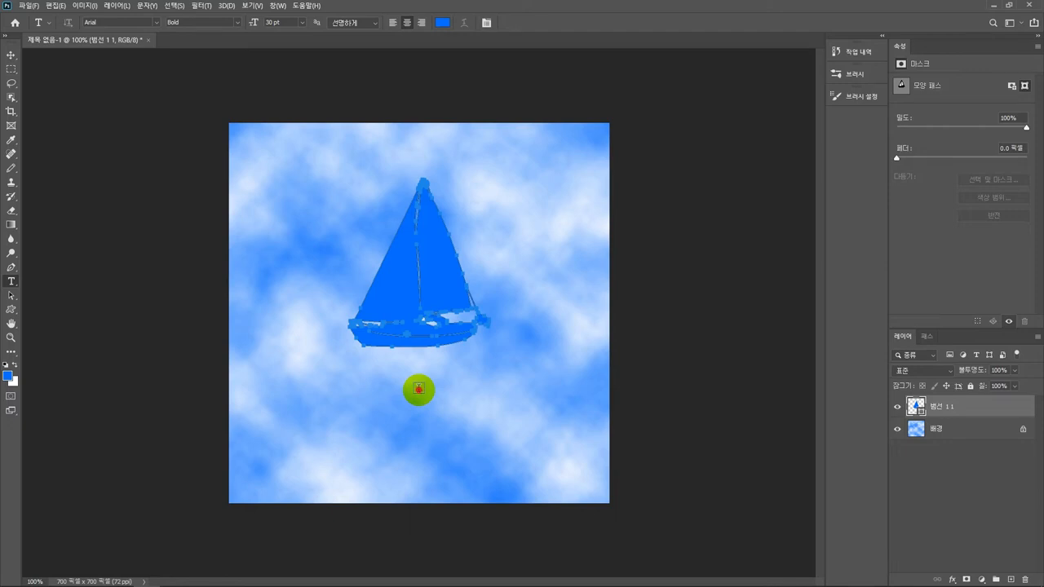
left_click(418, 389)
type("Have a g")
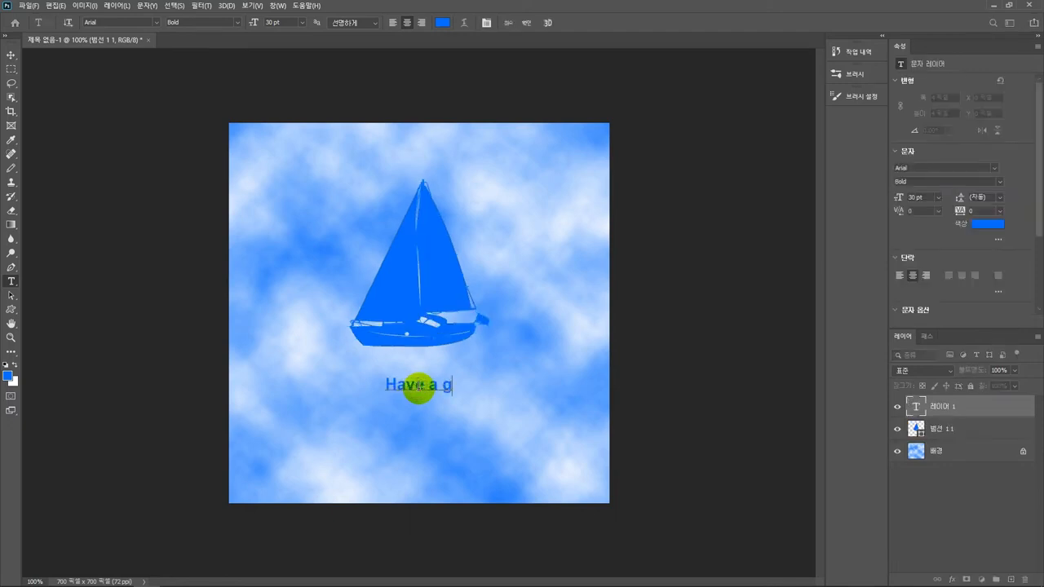
type("ood time")
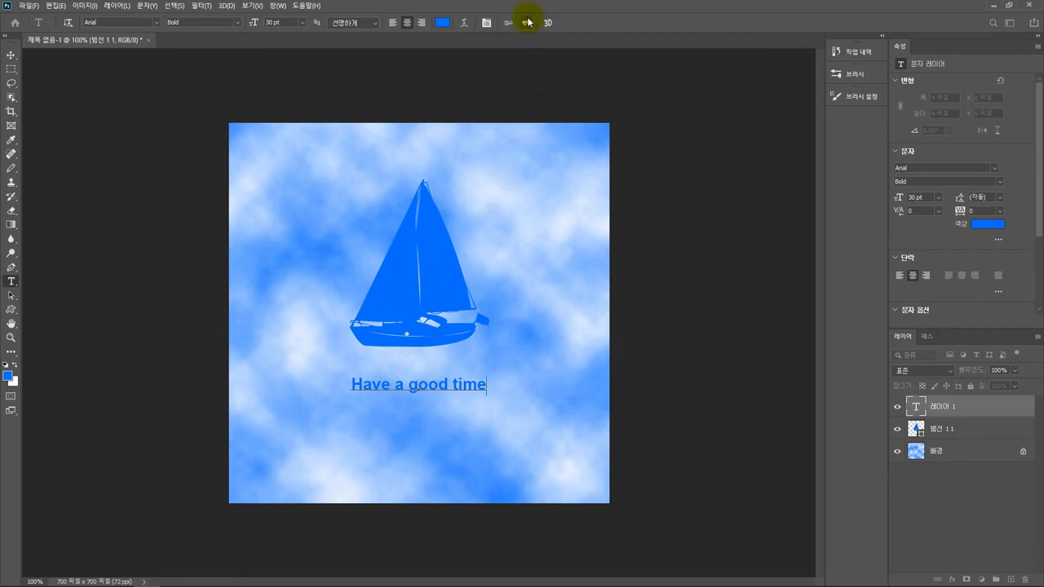
- Choose white (ffffff) as the type colour while still editing the text, and commit the text line
left_click(445, 23)
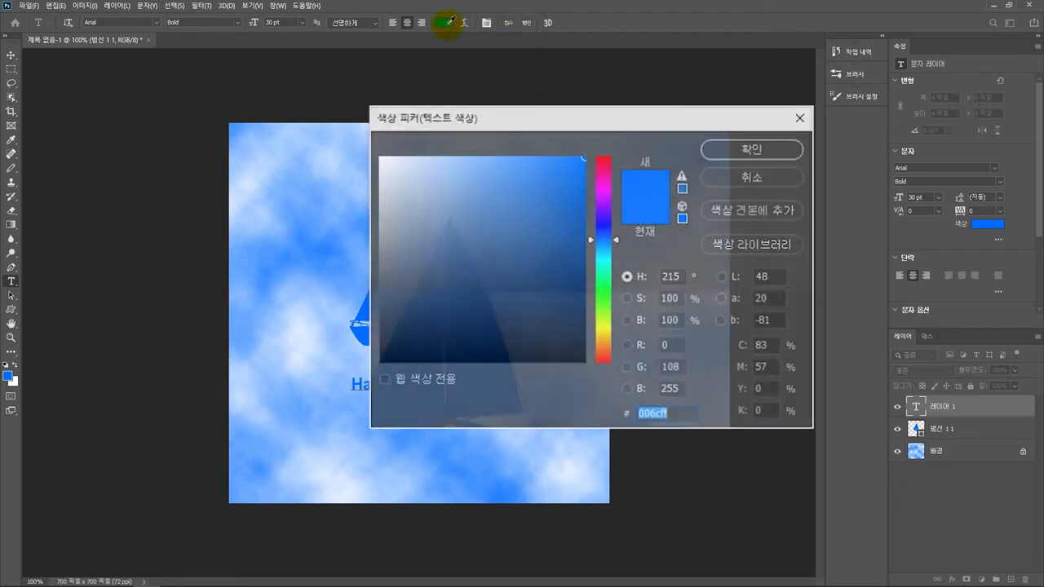
left_click_drag(445, 176, 380, 151)
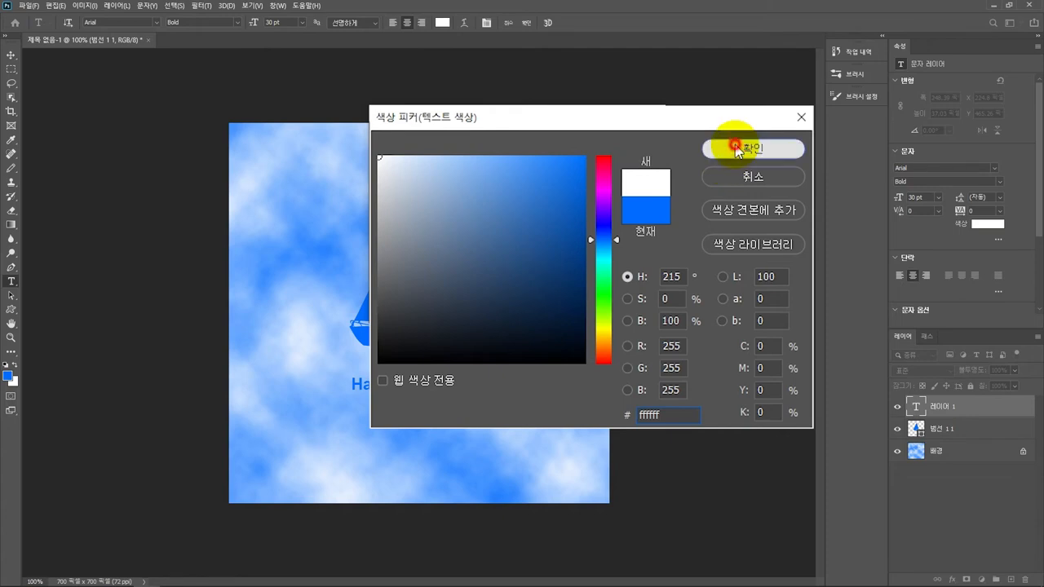
left_click(752, 149)
key("ctrl+Return")
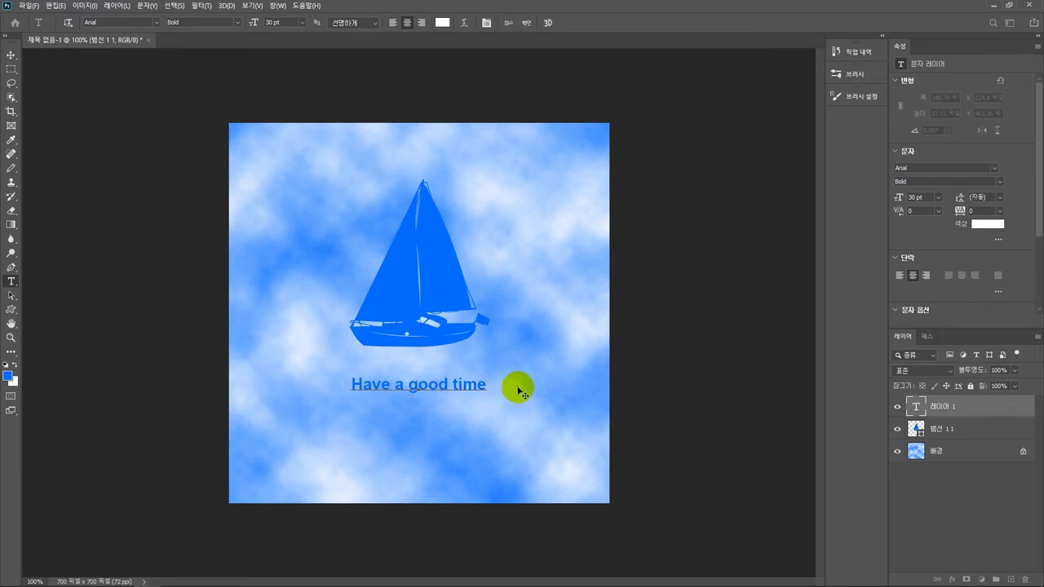
left_click(526, 23)
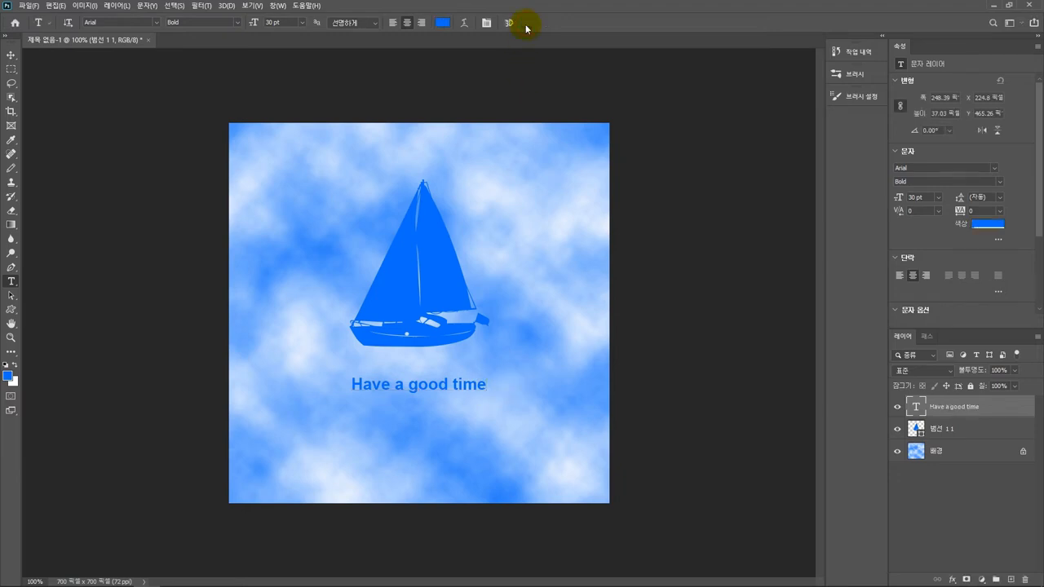
- Recolour the committed "Have a good time" text layer to white (ffffff)
left_click(443, 22)
mouse_move(461, 163)
left_mouse_down()
mouse_move(402, 175)
mouse_move(361, 128)
left_mouse_up()
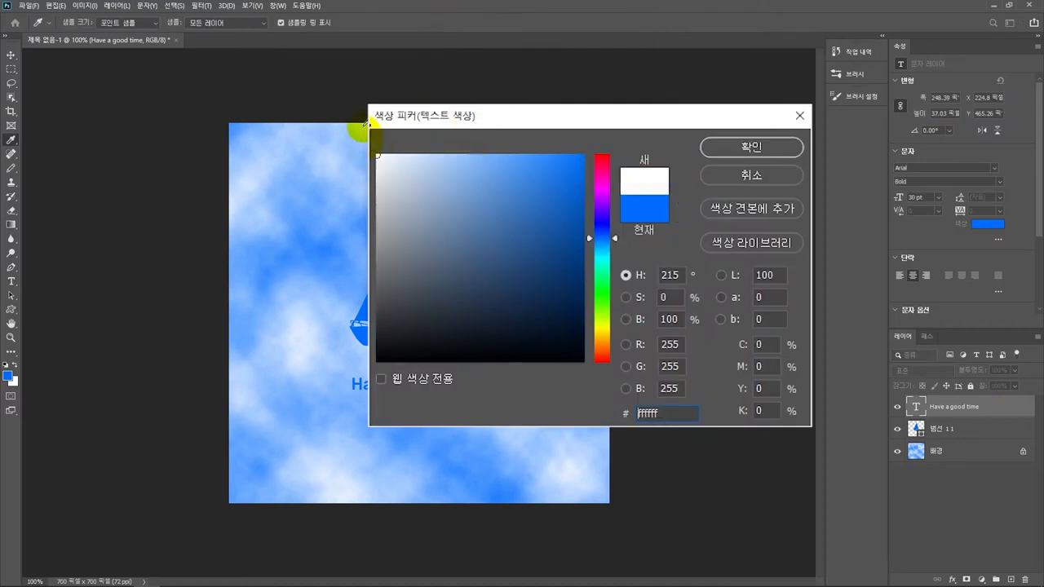
left_click(729, 147)
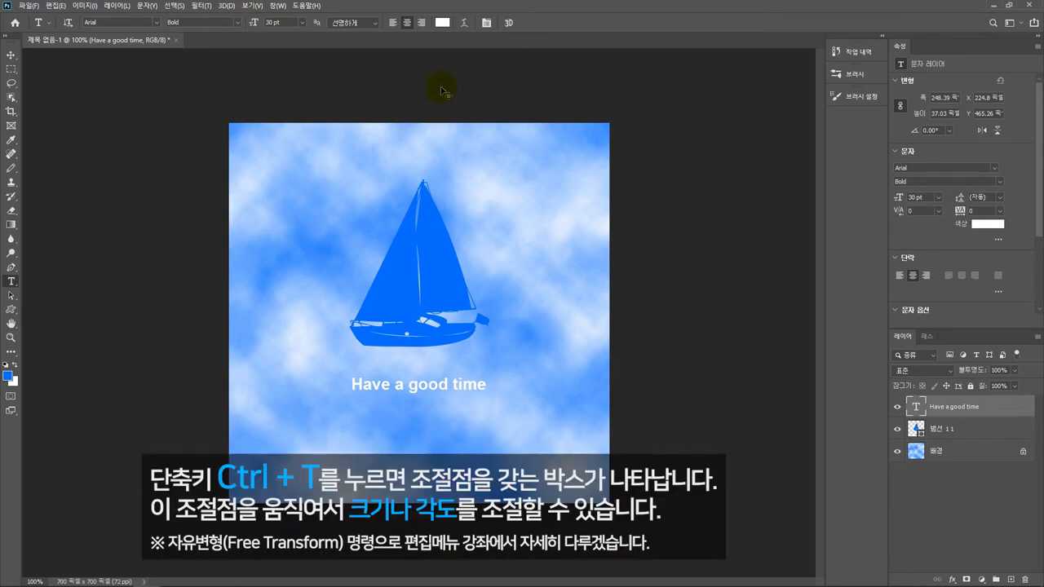
- Scale the text from its centre to about 199% with Free Transform and apply the transformation
key("ctrl+t")
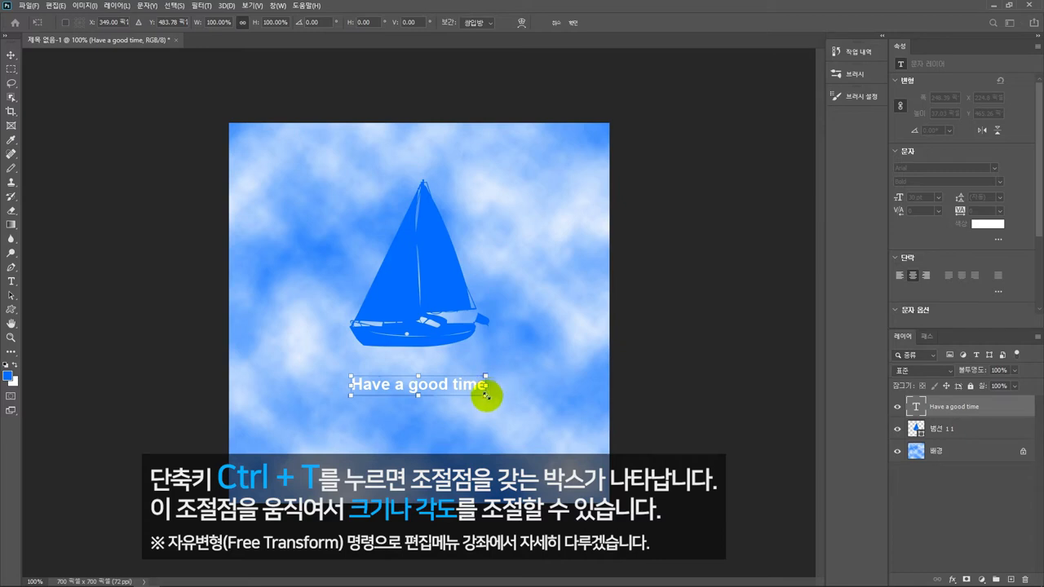
left_click_drag(486, 395, 548, 427)
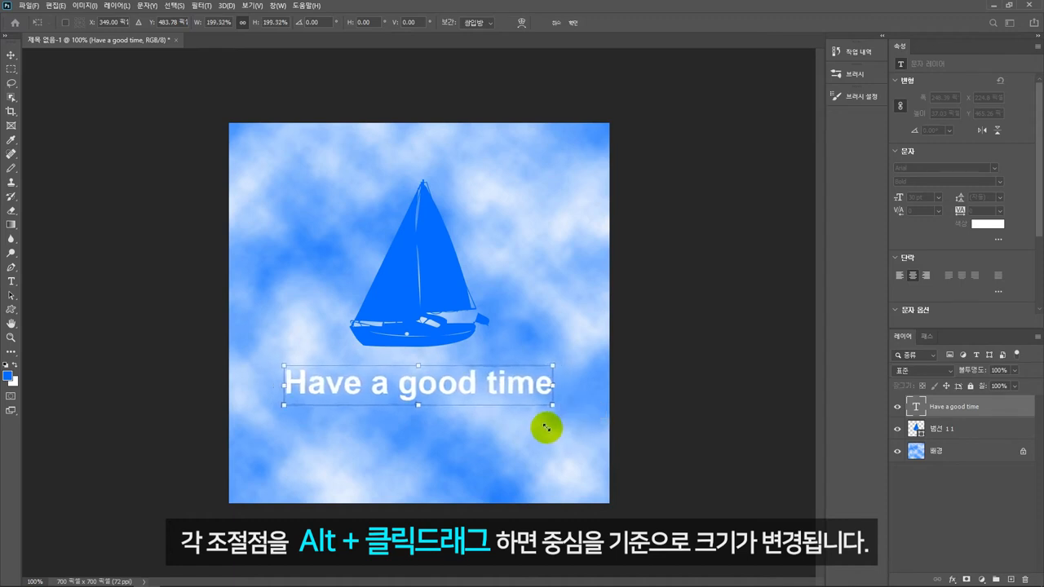
left_click(574, 26)
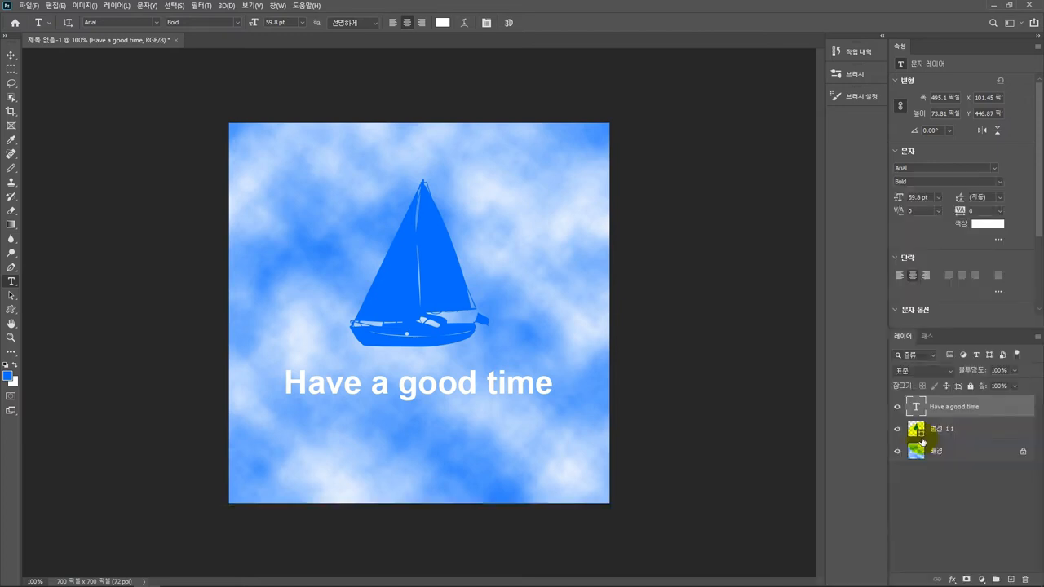
- Show the History panel and review the recorded editing states of the document
left_click(277, 7)
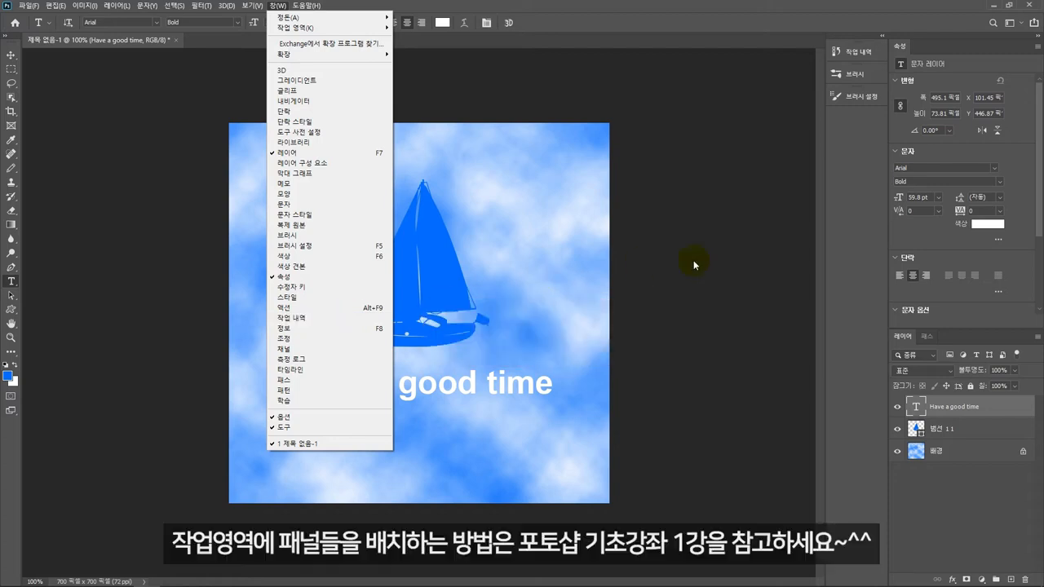
left_click(855, 55)
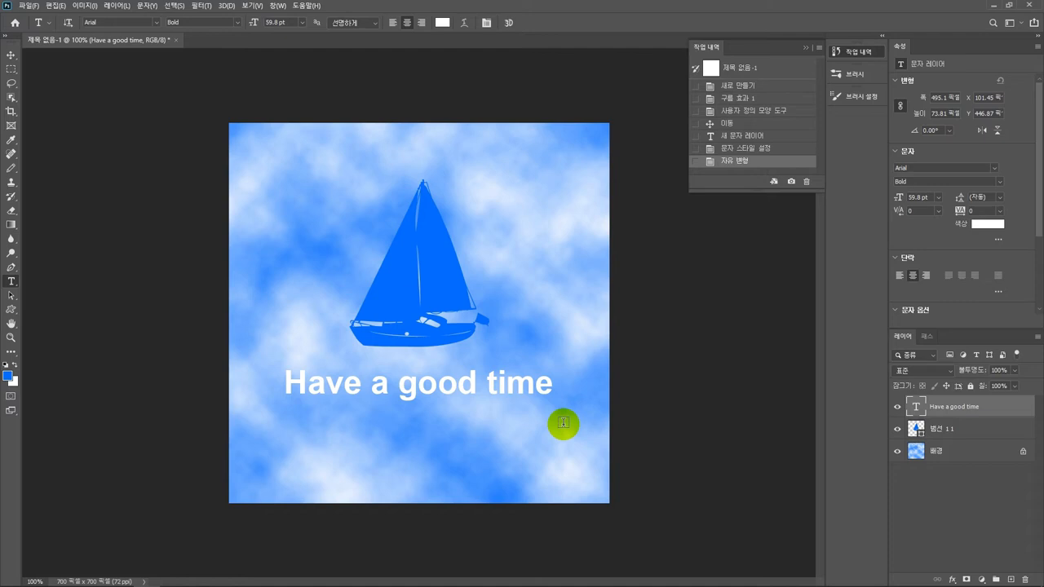
- Save the document on the computer in the 학습예제 folder as 원본 in Photoshop (PSD) format
left_click(28, 5)
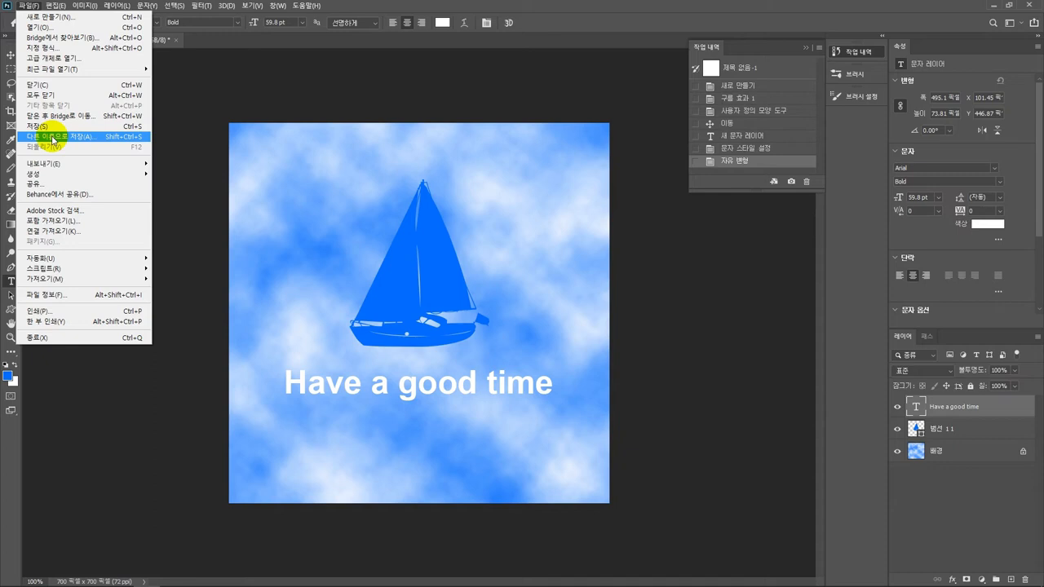
mouse_move(76, 167)
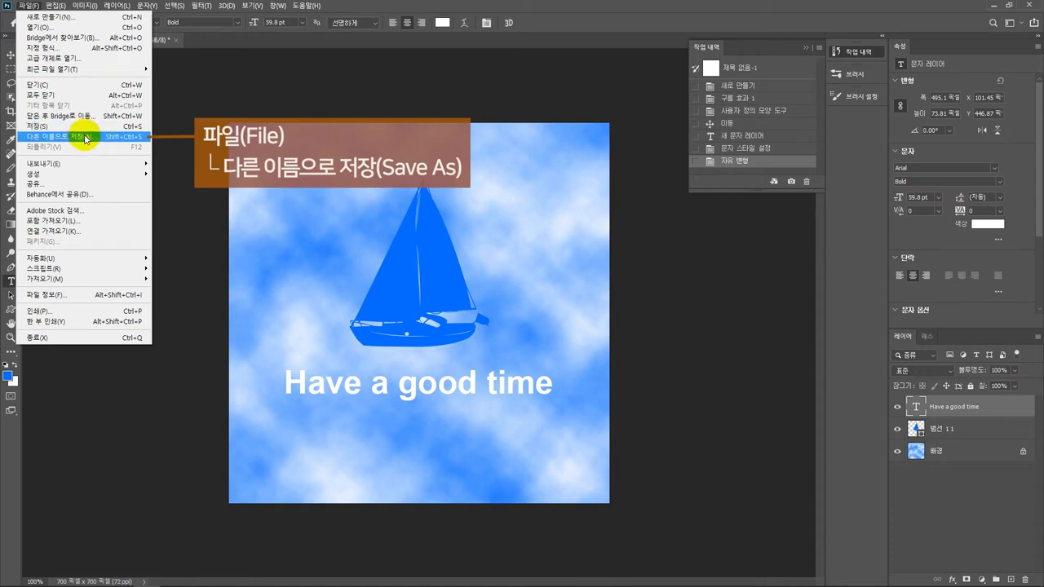
left_click(85, 139)
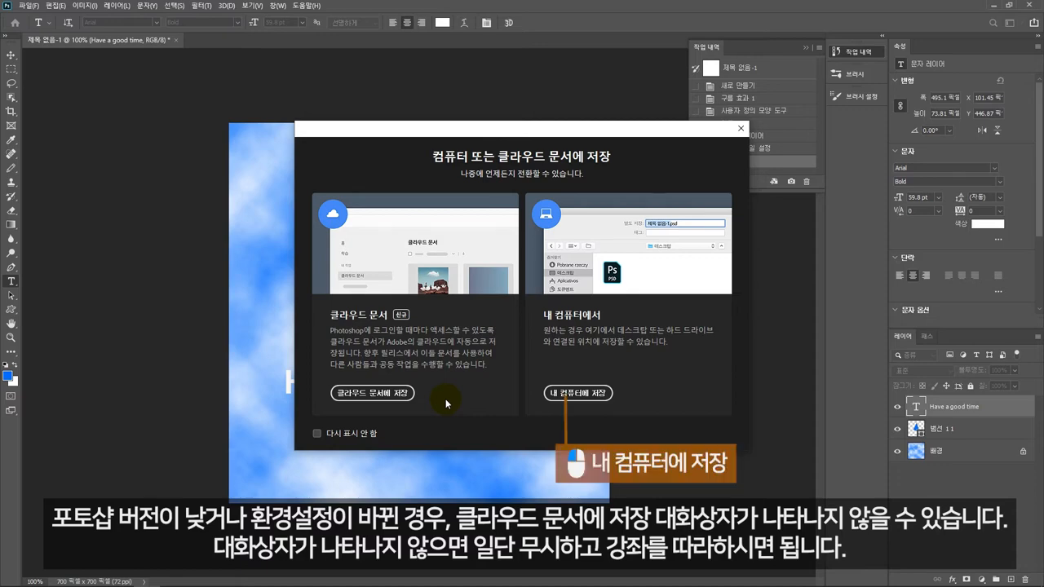
left_click(568, 396)
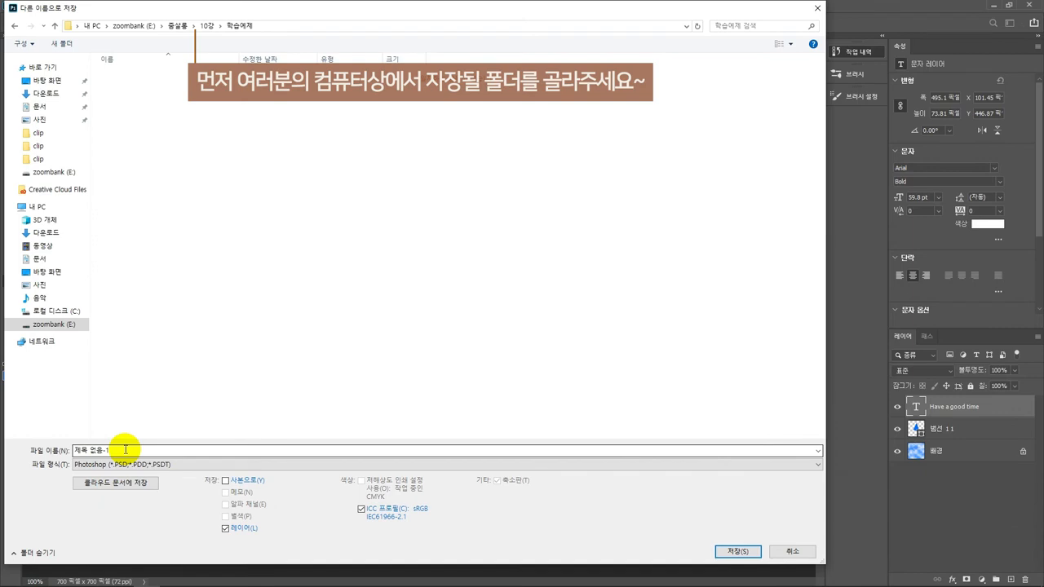
left_click(126, 450)
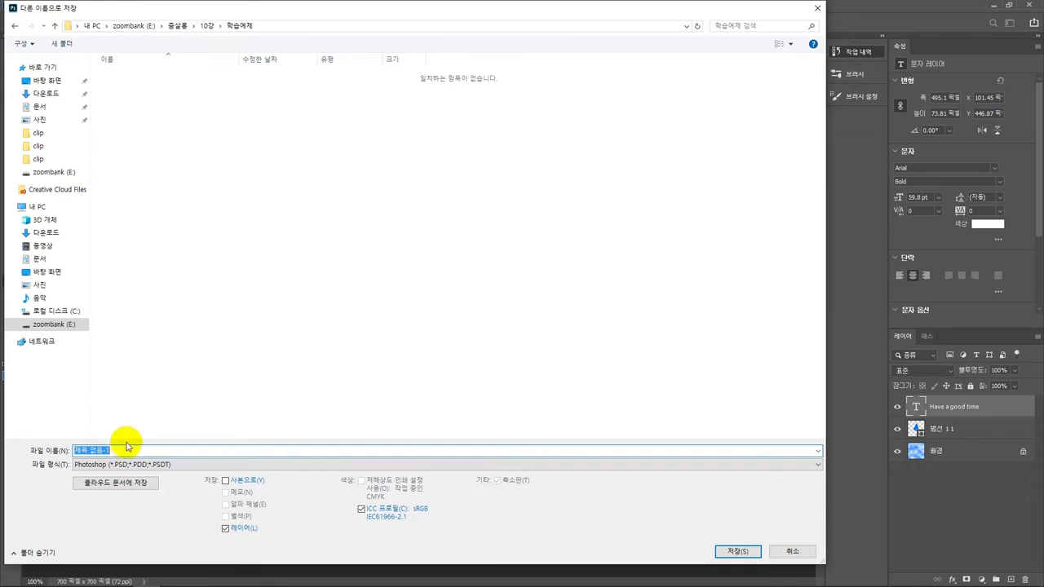
type("원본")
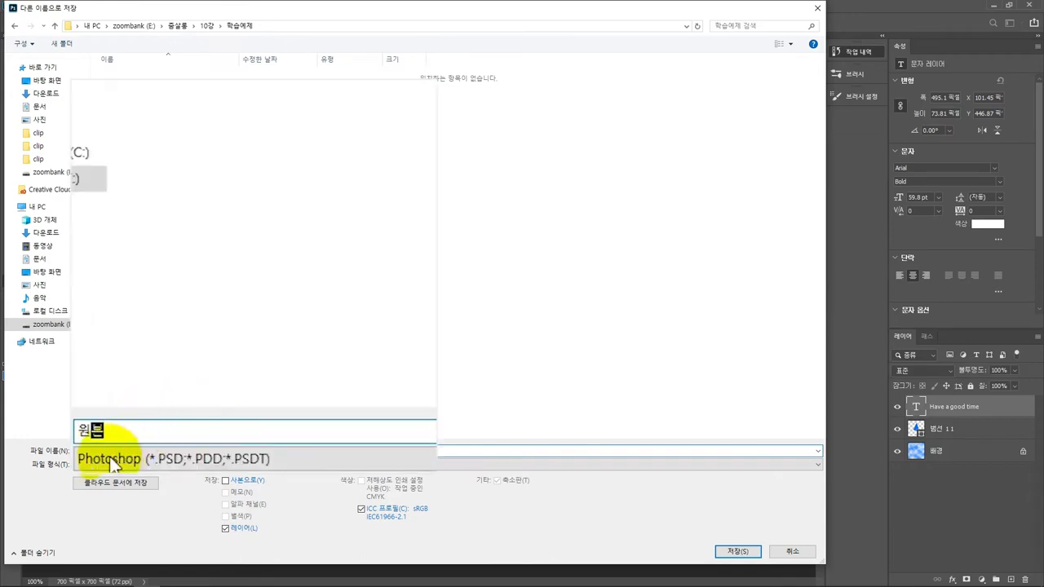
left_click(383, 462)
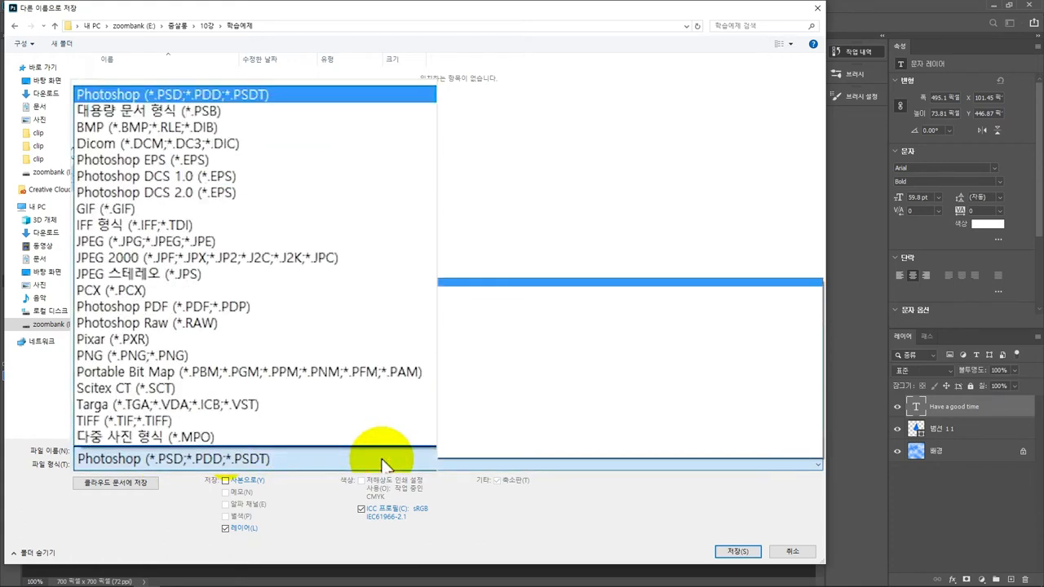
left_click(356, 96)
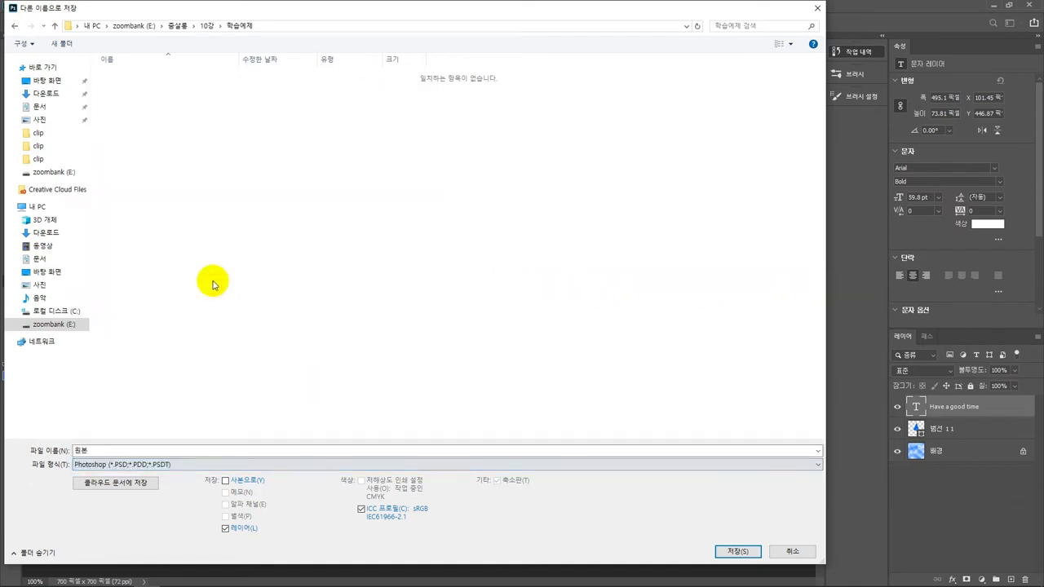
left_click(733, 552)
left_click(663, 168)
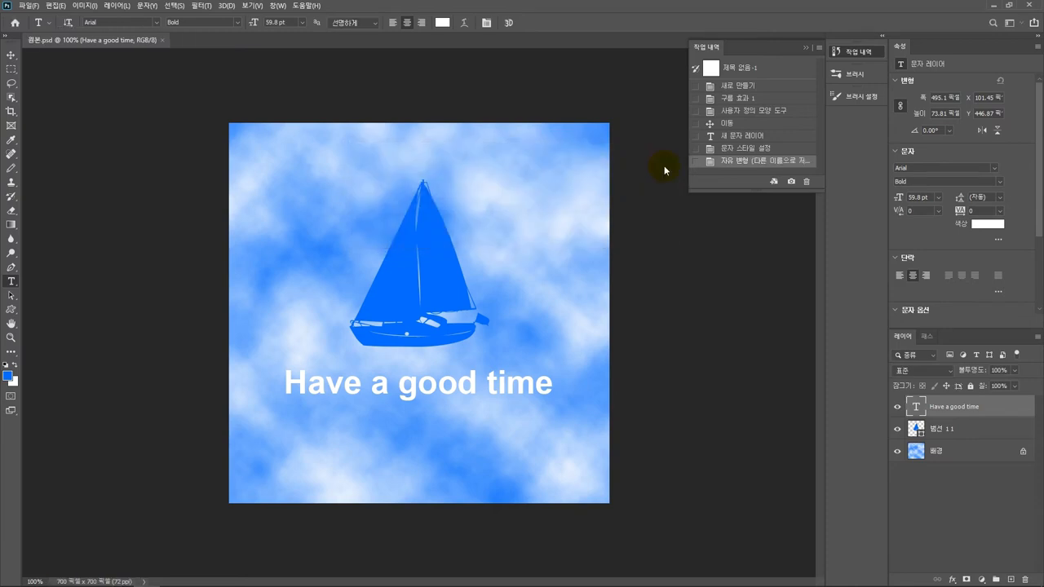
- Close the document and reopen the 원본 PSD file from the 학습예제 folder
left_click(163, 41)
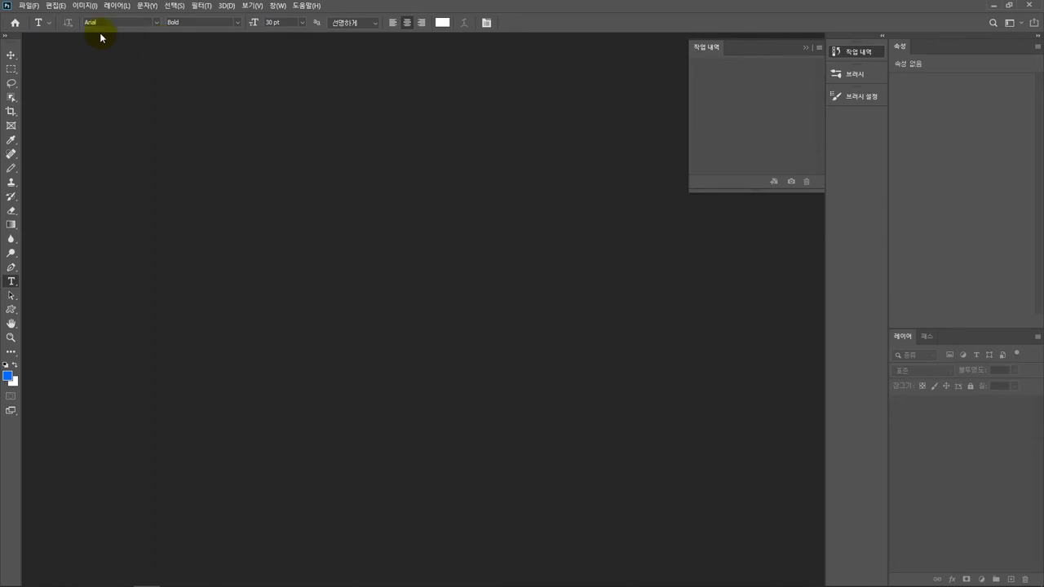
left_click(29, 5)
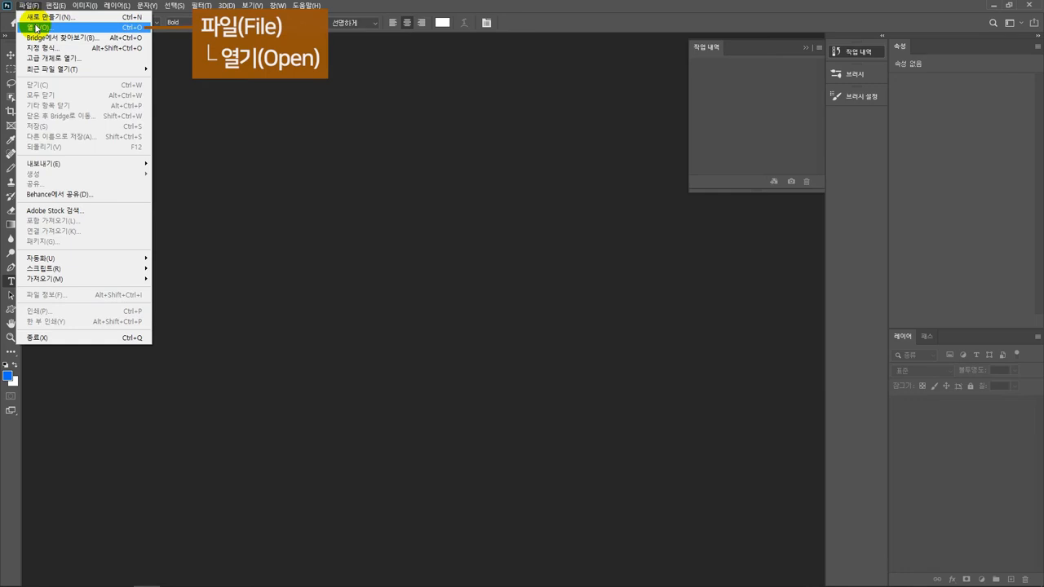
left_click(36, 28)
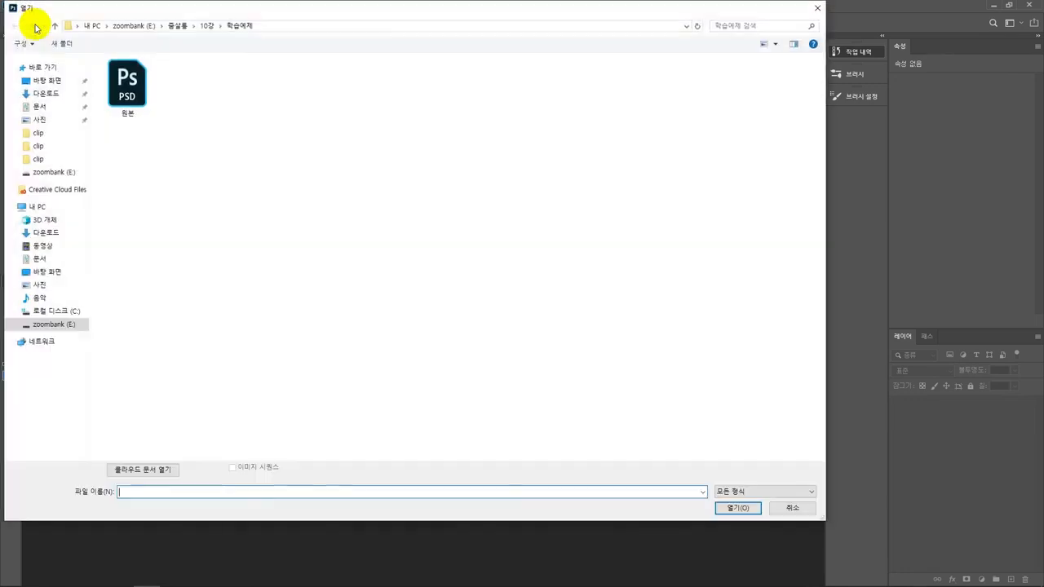
left_click(133, 92)
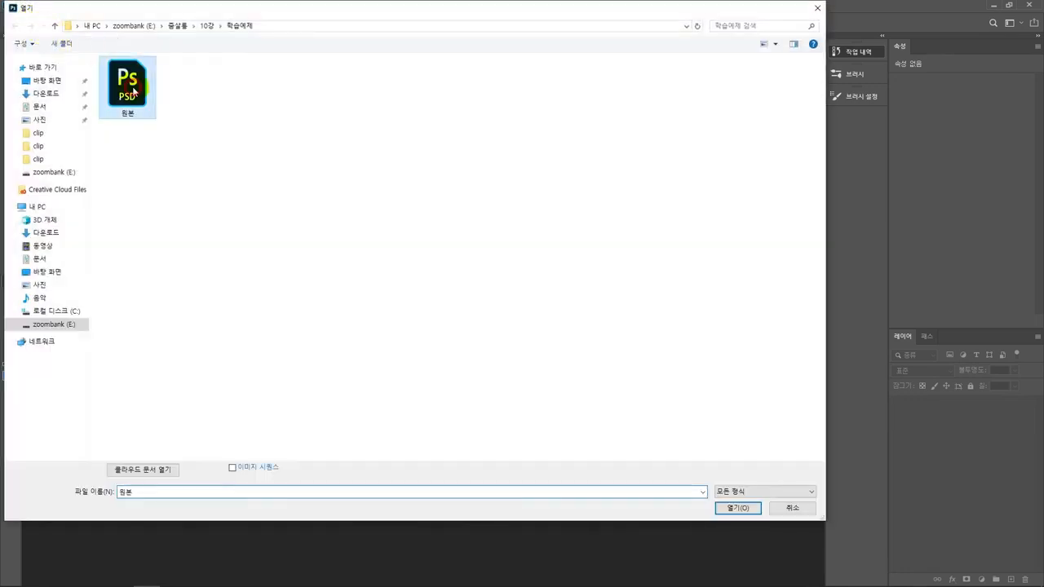
left_click(738, 507)
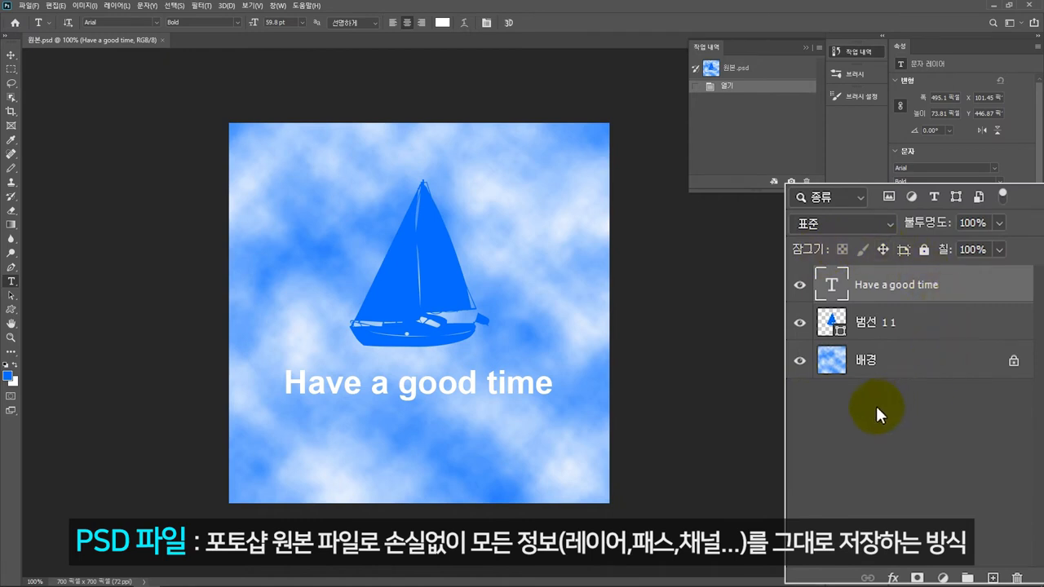
- Check the text layer in the reopened file by hiding it and showing it again
left_click(801, 286)
left_click(800, 287)
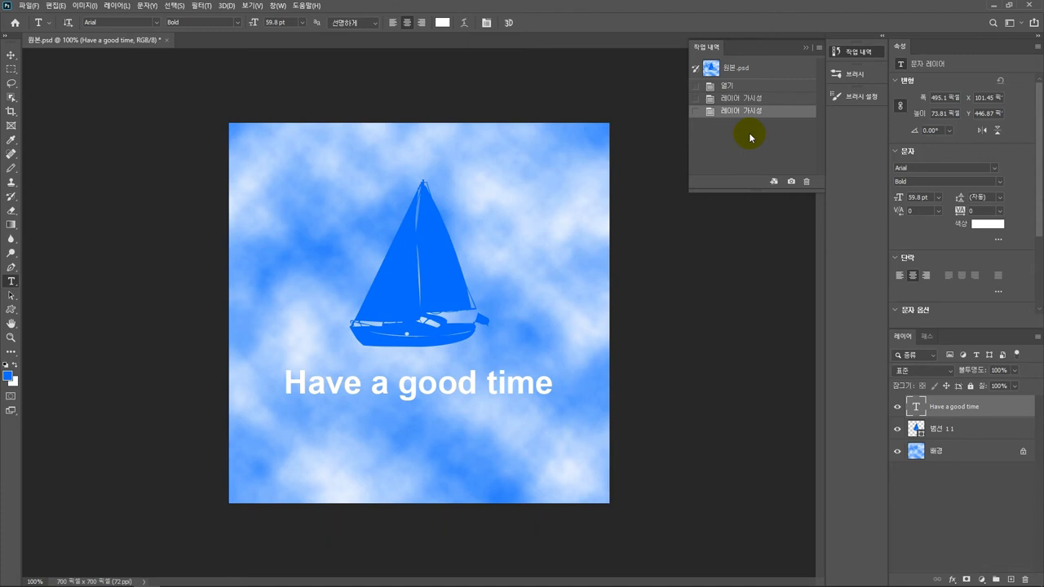
- Save a JPEG copy of the document on the computer in the 학습예제 folder as 결과, with image quality 12 (최고)
left_click(29, 6)
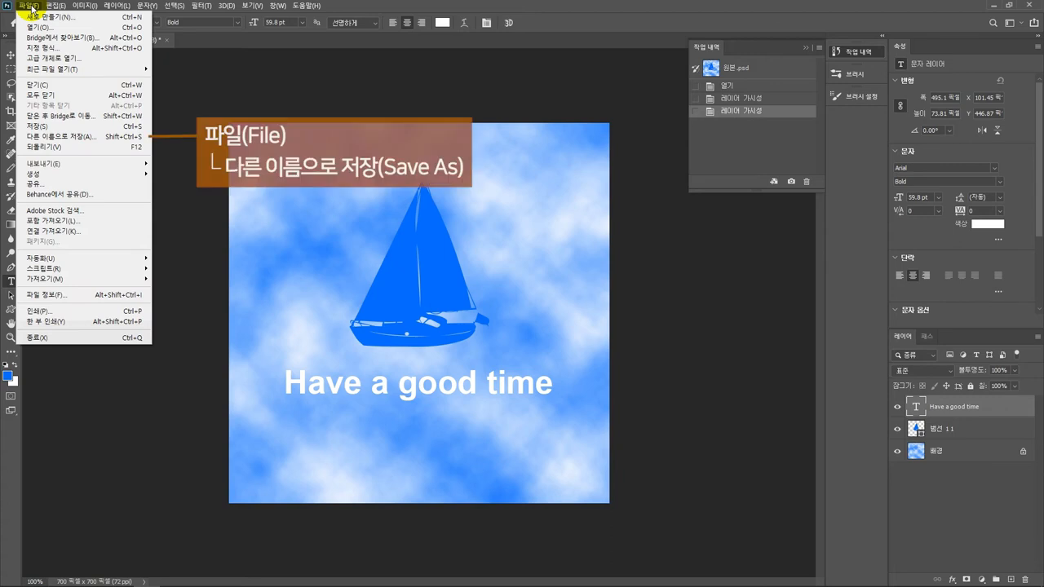
left_click(89, 141)
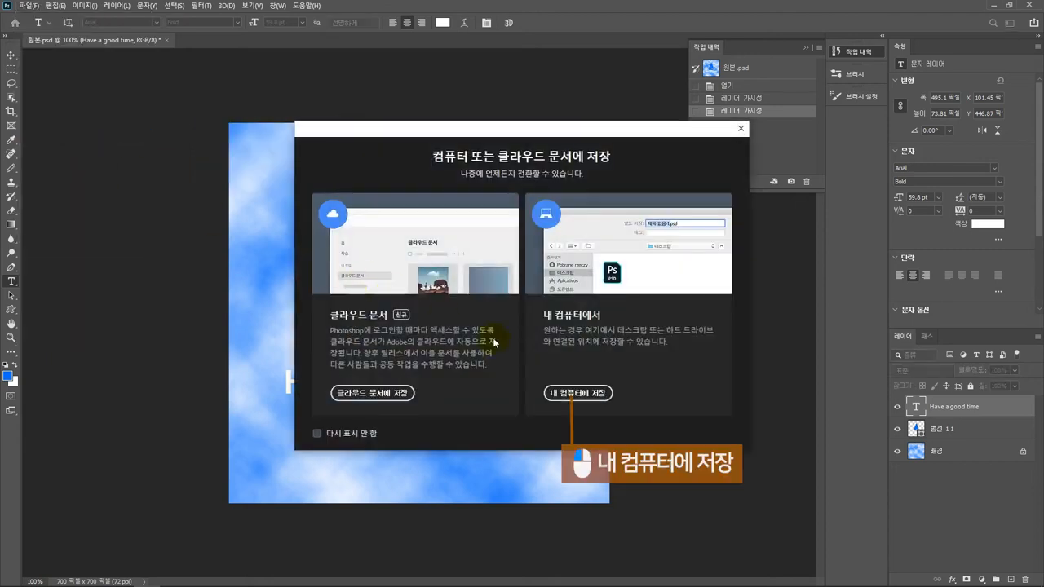
left_click(573, 395)
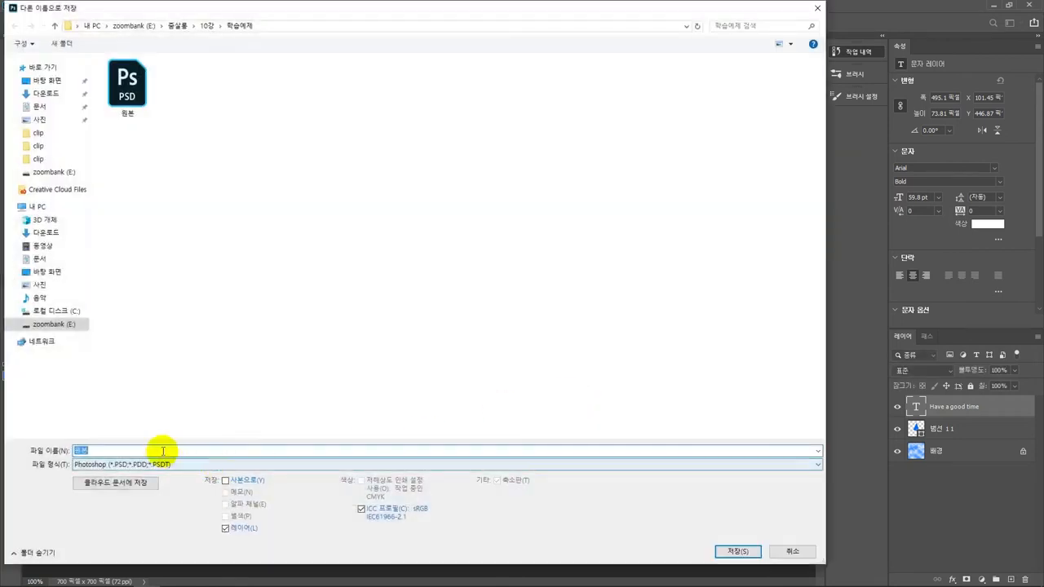
type("결과")
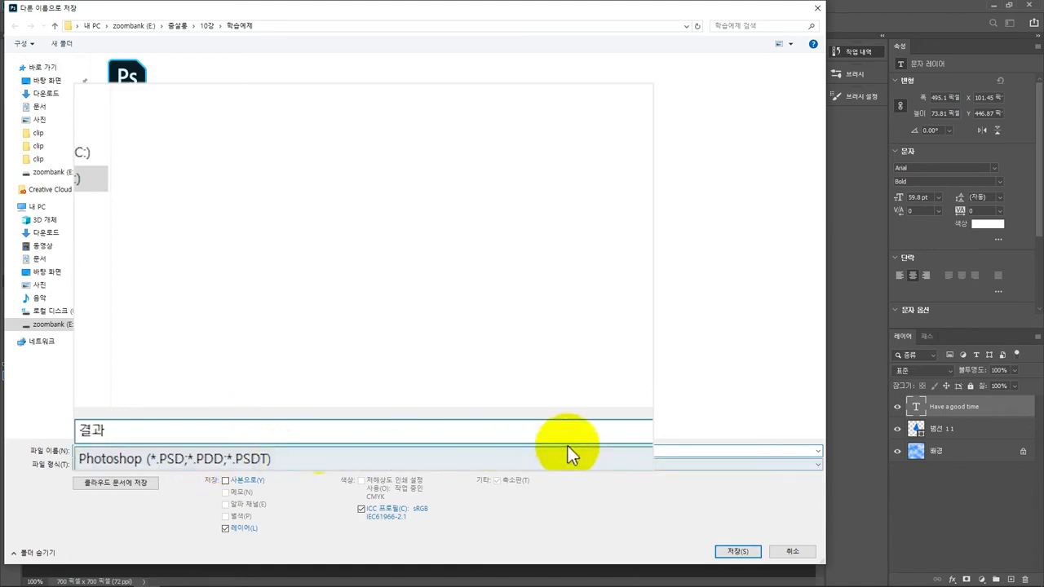
left_click(595, 461)
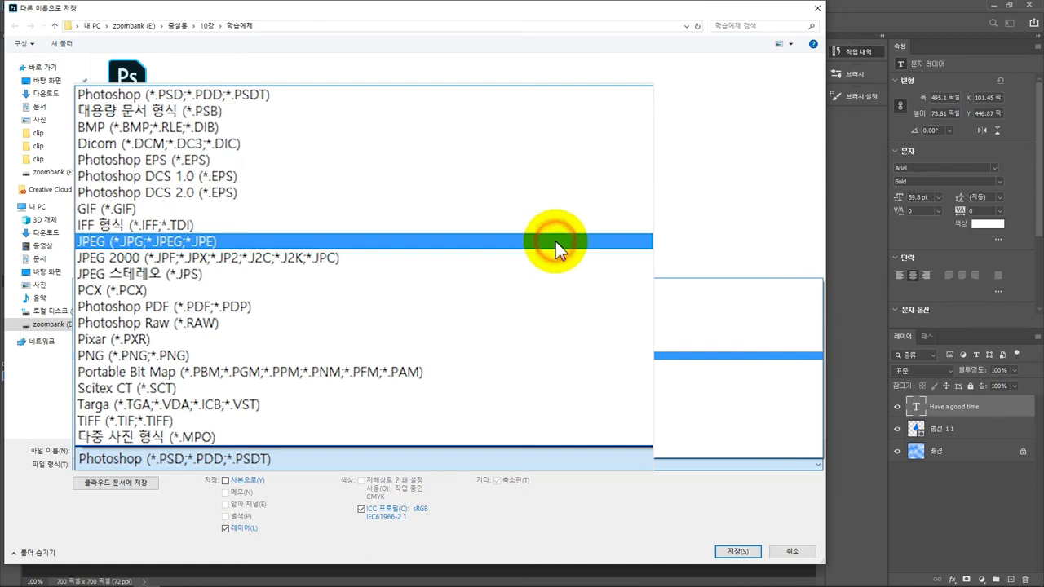
left_click(556, 241)
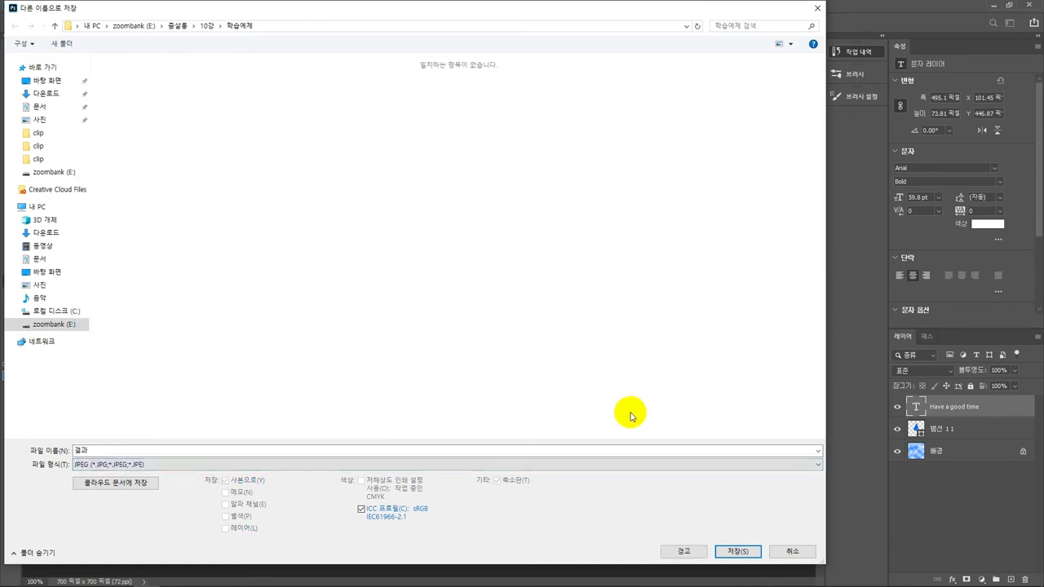
left_click(737, 551)
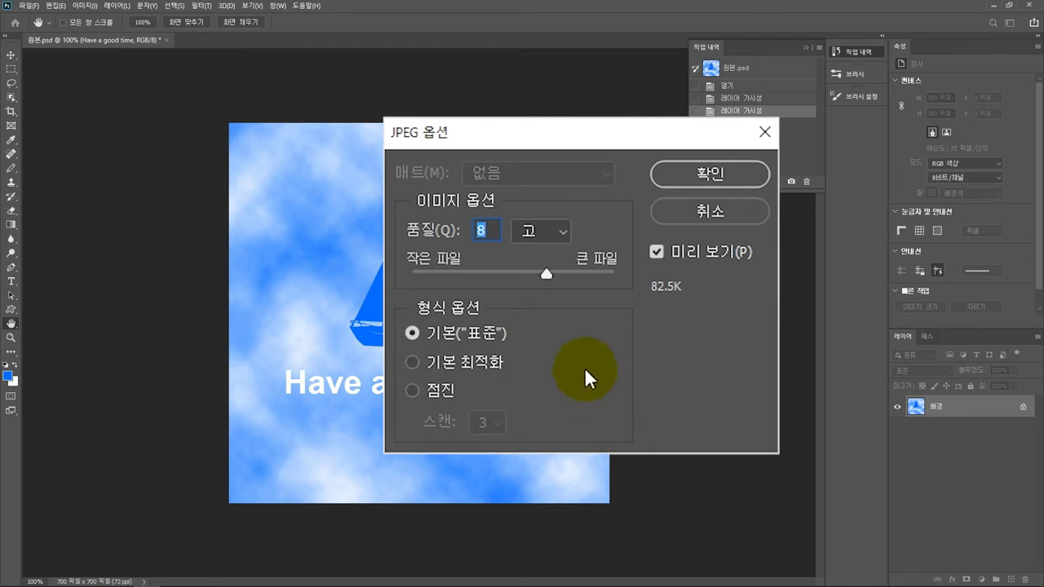
left_click_drag(547, 274, 659, 312)
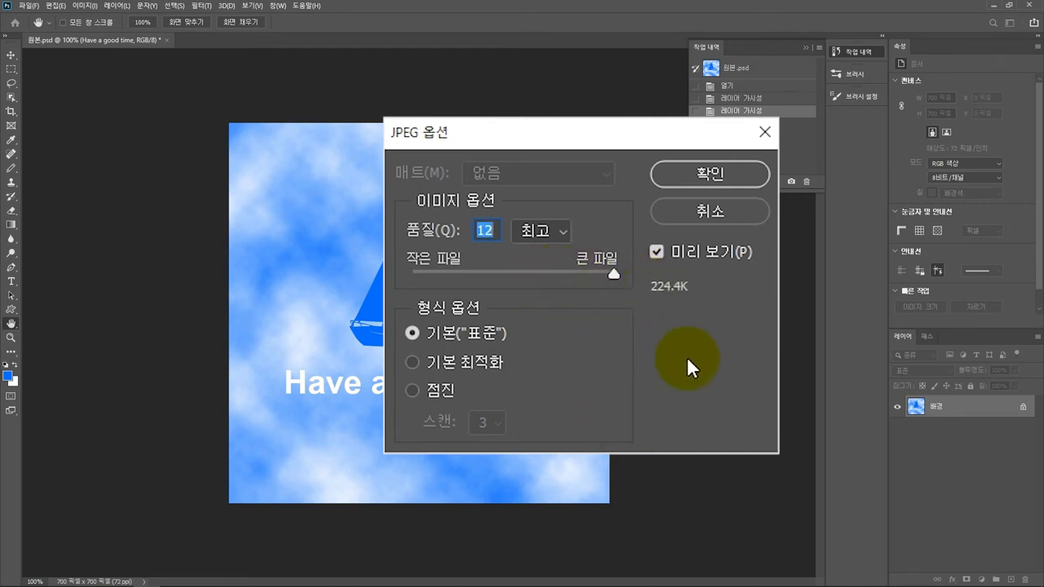
left_click(698, 173)
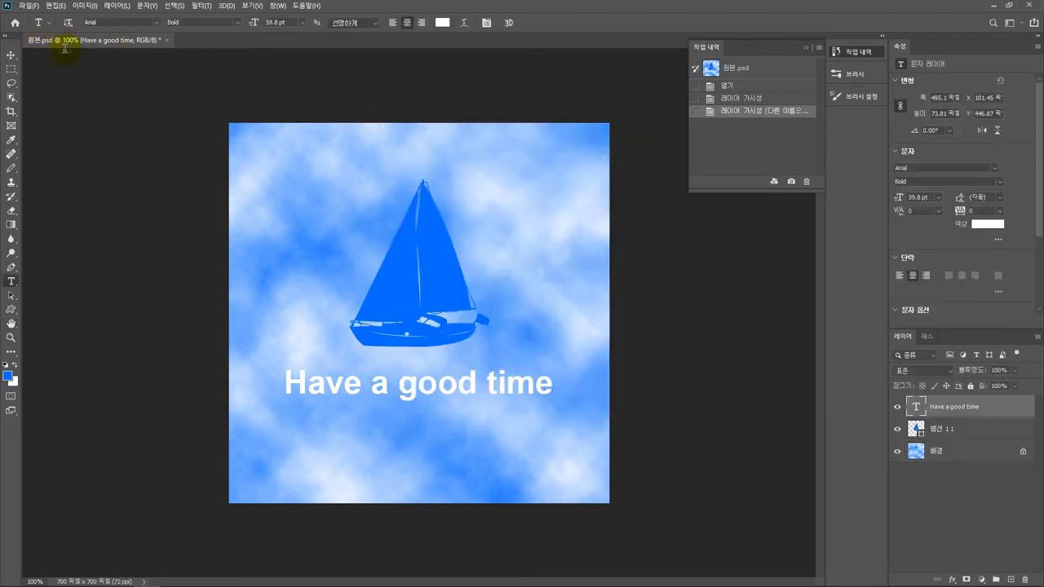
- Close the 원본 document without saving changes and open the 결과 JPEG file from the 학습예제 folder
left_click(167, 40)
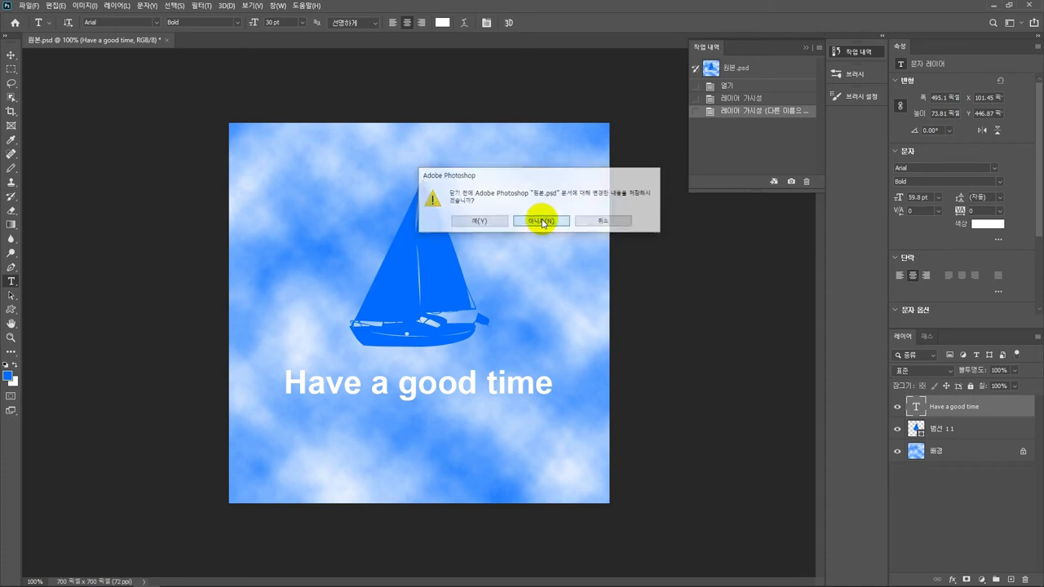
left_click(542, 221)
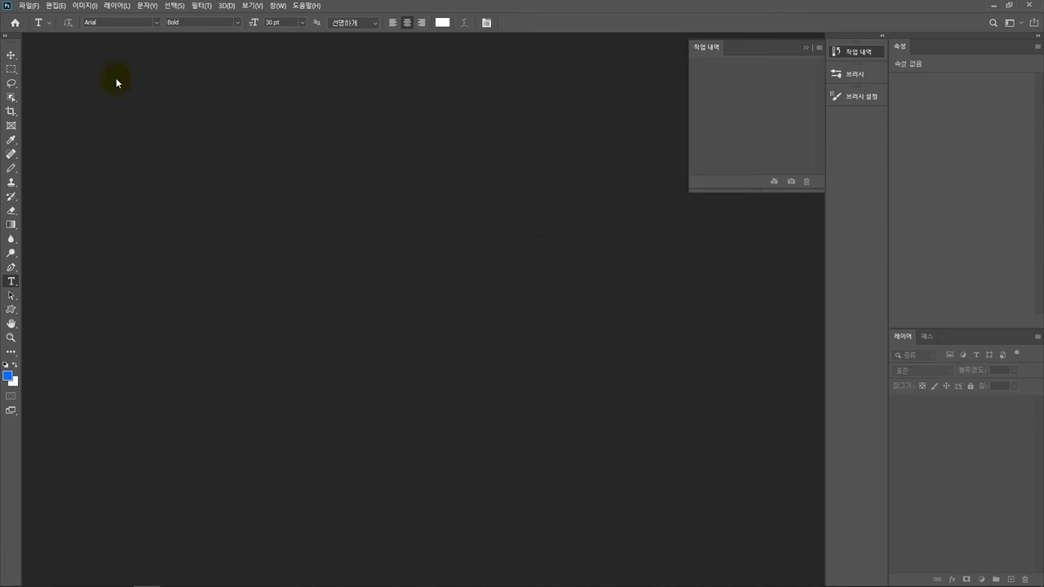
left_click(28, 6)
left_click(30, 25)
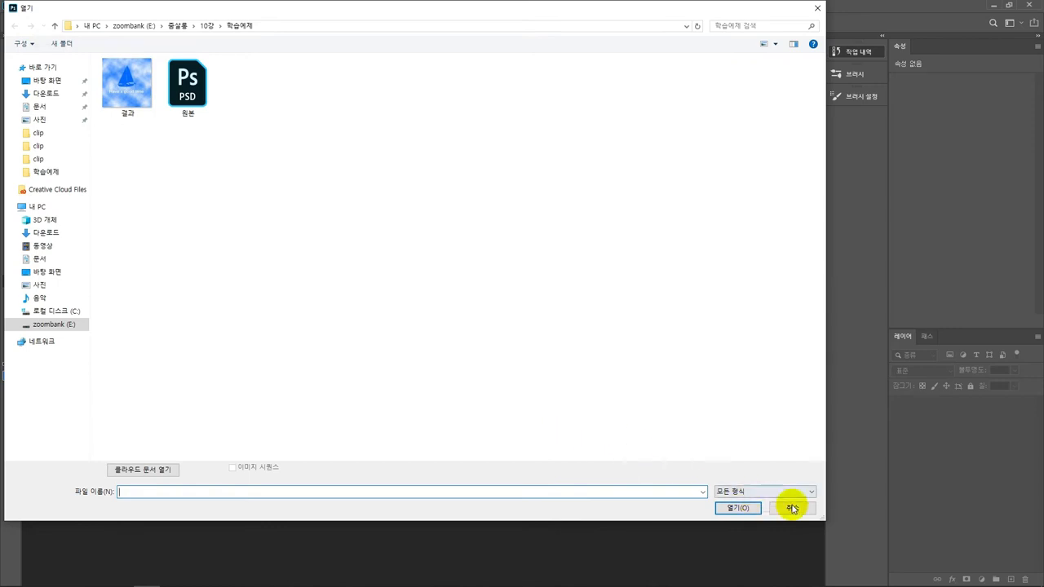
left_click(792, 508)
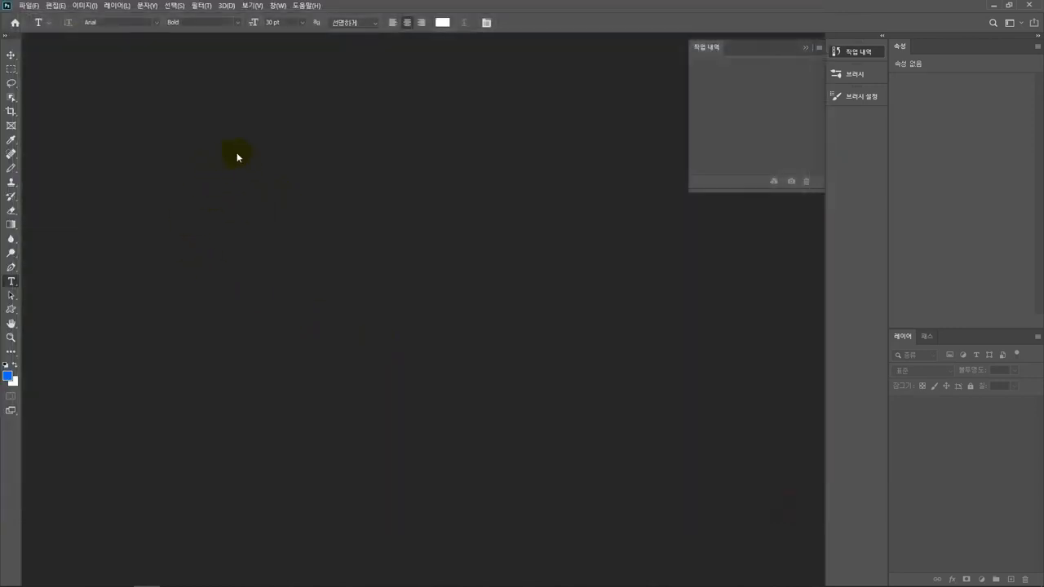
double_click(239, 157)
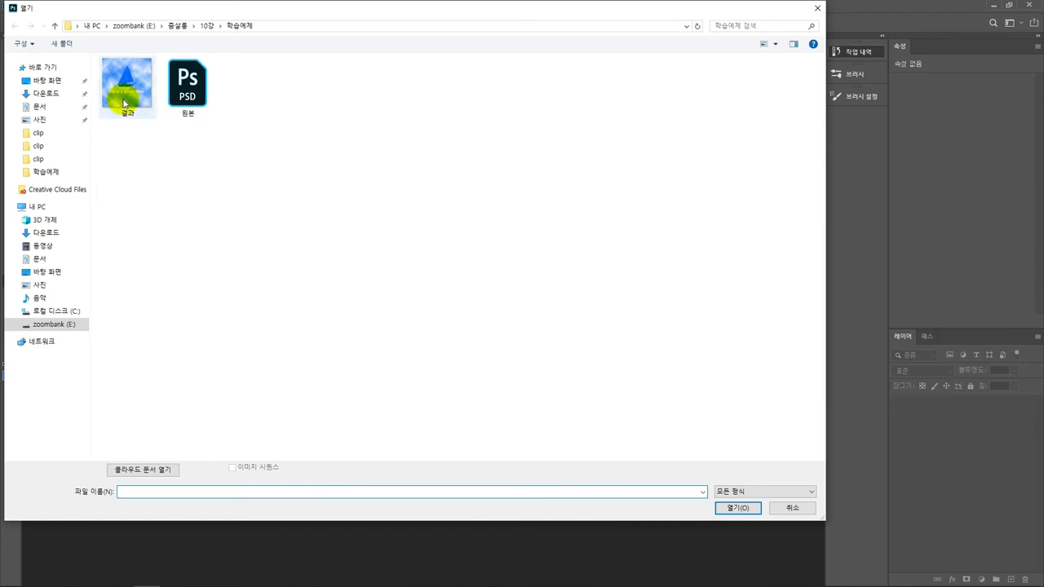
left_click(122, 101)
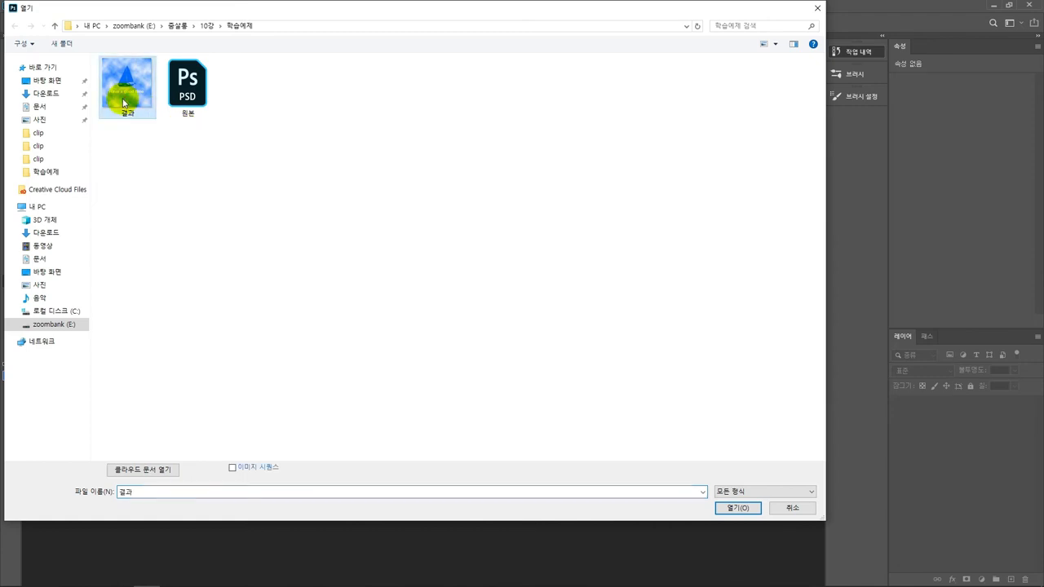
left_click(738, 508)
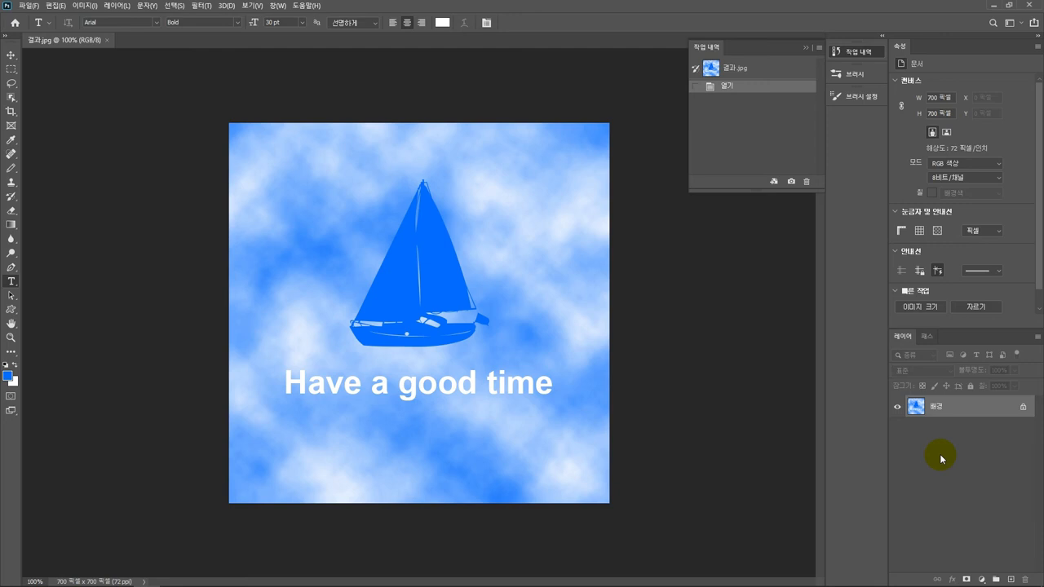
- Close the 결과 image and open the 원본 PSD file from the 학습예제 folder
left_click(107, 41)
left_click(29, 6)
left_click(29, 26)
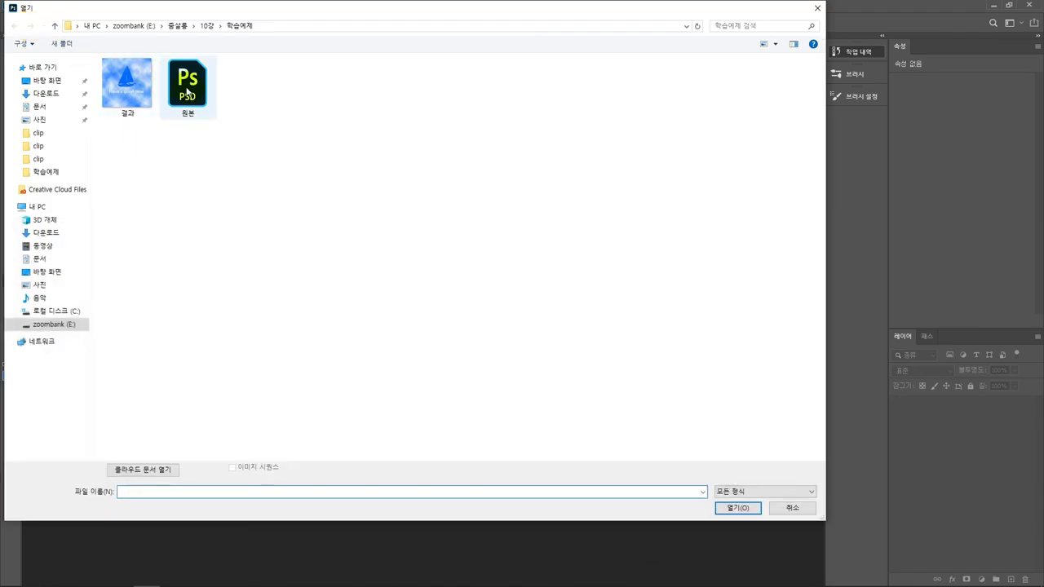
left_click(187, 92)
left_click(737, 508)
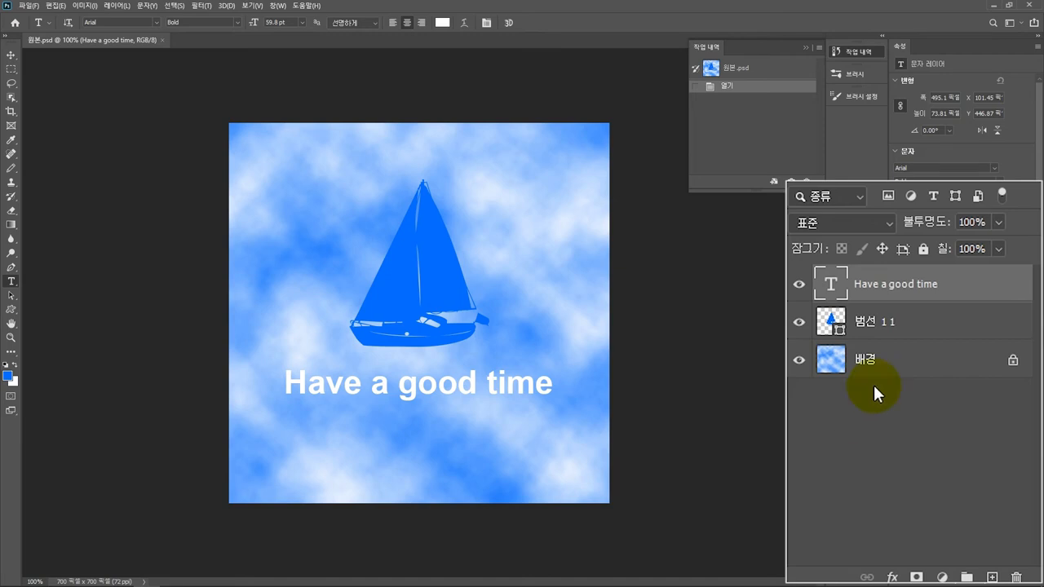
- Try out different opacity and fill values on the "Have a good time" text layer, returning both to 100%
left_click(996, 224)
left_click_drag(967, 244, 1028, 226)
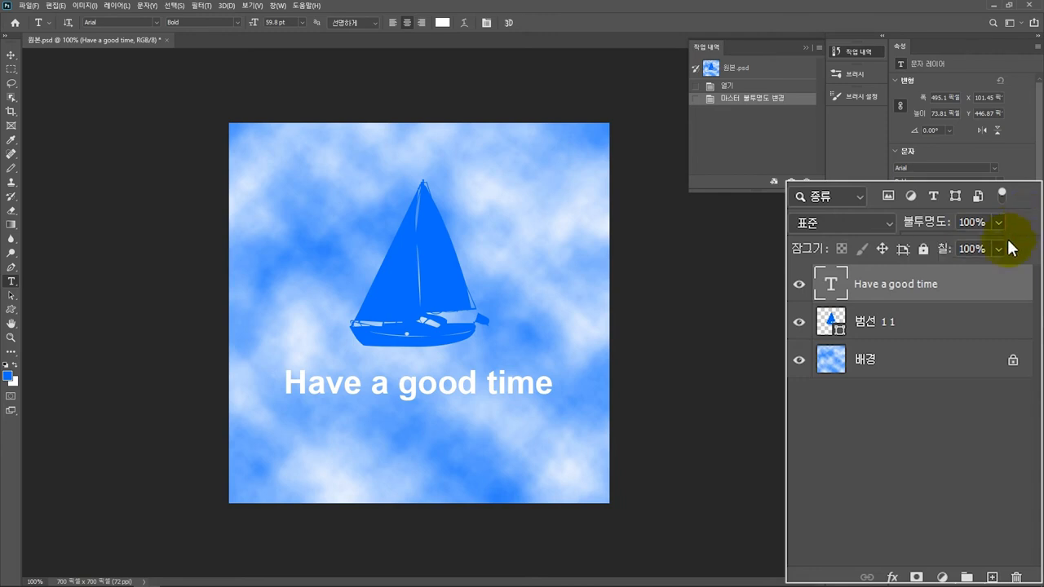
left_click(999, 249)
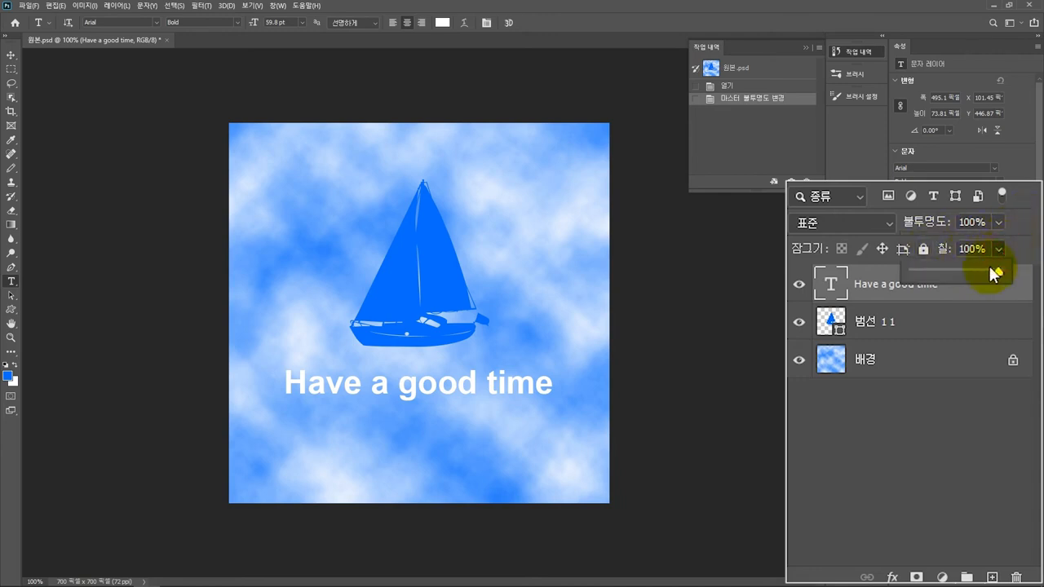
left_click_drag(979, 276, 947, 272)
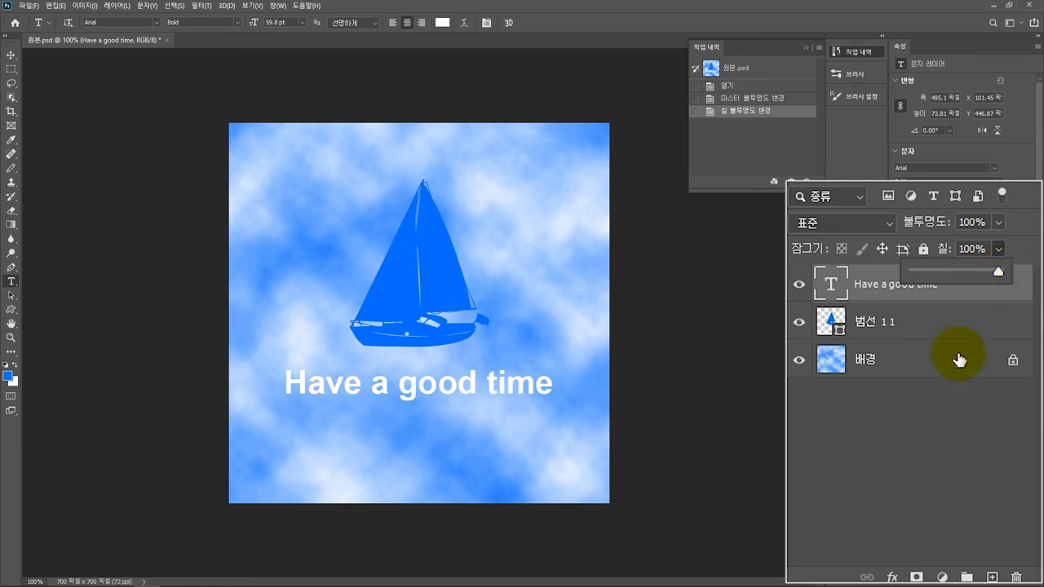
left_click(947, 415)
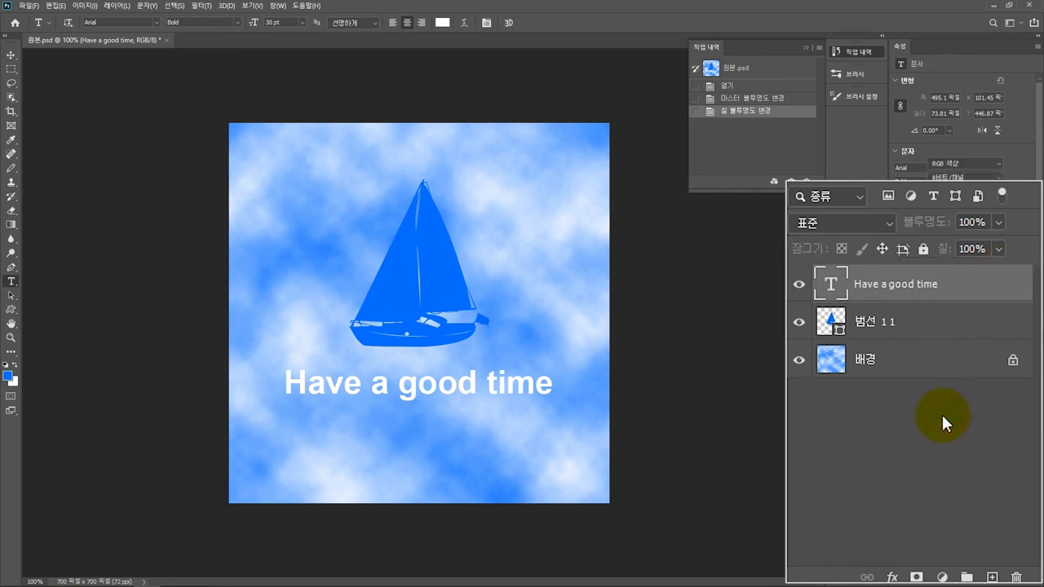
- View the Layer Style blending options of the "Have a good time" text layer and close them without changes
left_click(979, 284)
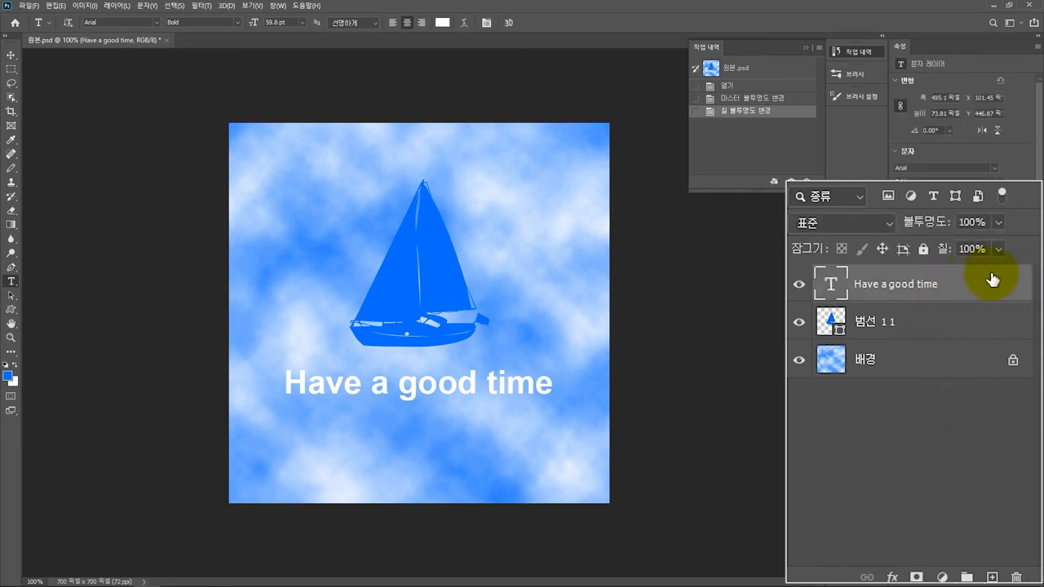
double_click(989, 285)
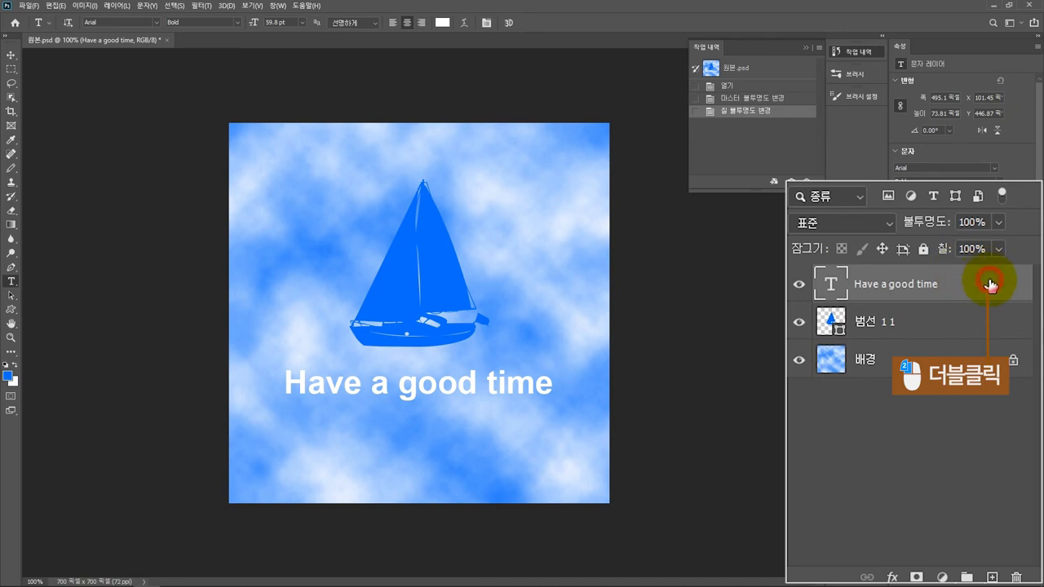
double_click(990, 286)
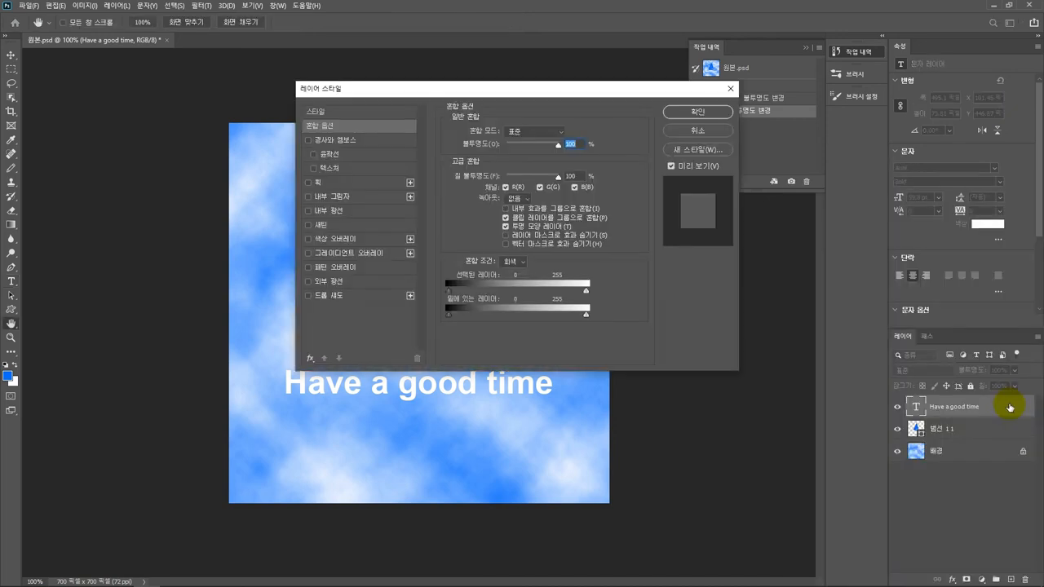
left_click(720, 134)
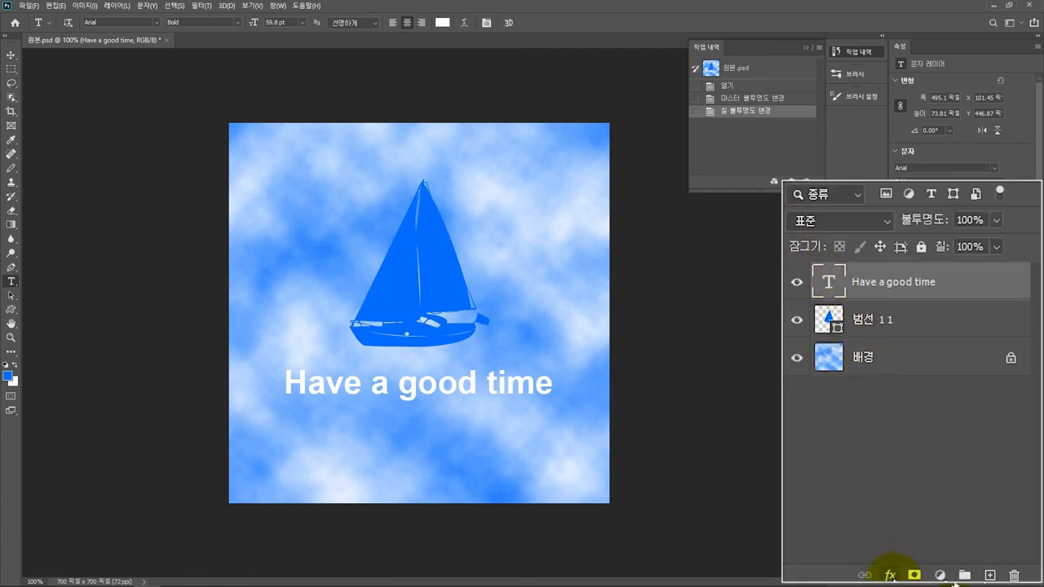
- Add a Stroke effect to the "Have a good time" text layer and set its color to bright blue
left_click(889, 574)
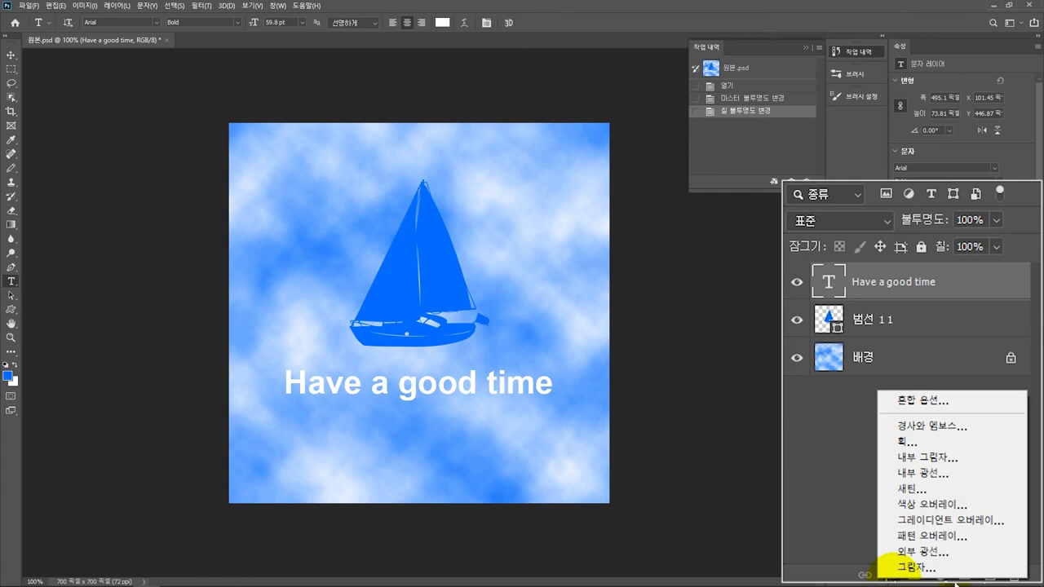
left_click(926, 443)
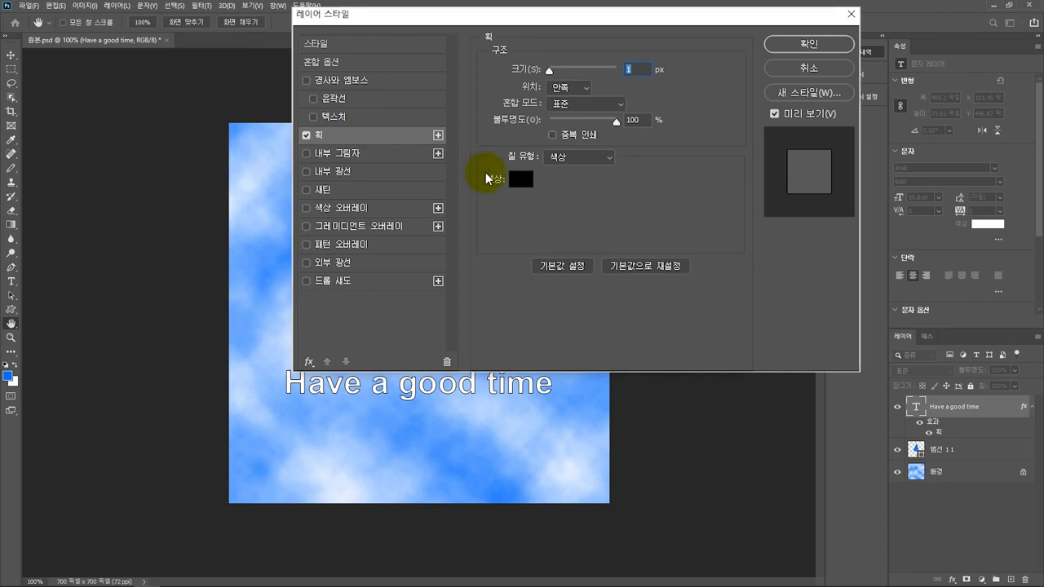
left_click(520, 179)
left_click(589, 153)
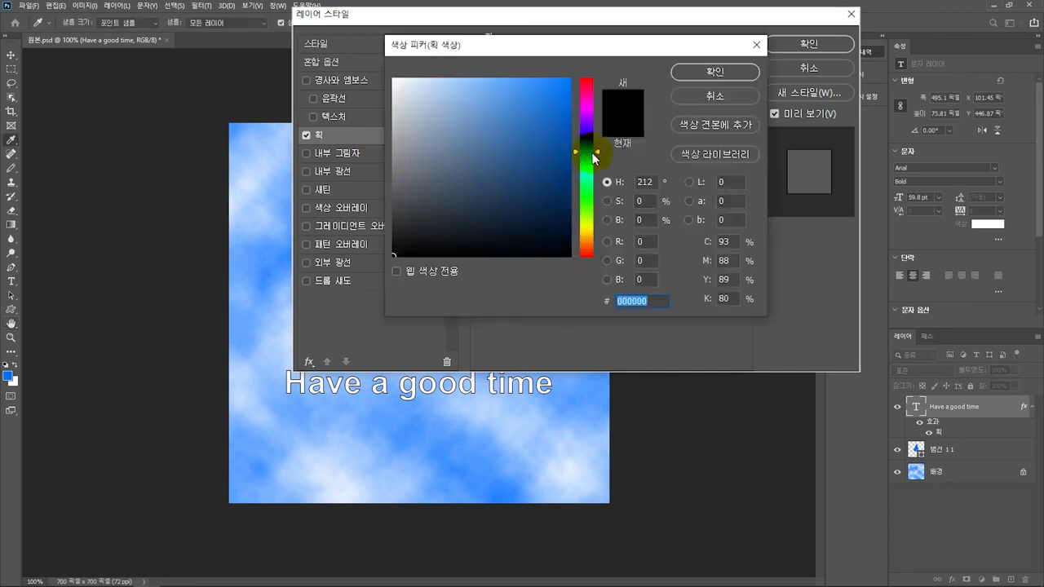
left_click_drag(555, 105, 601, 51)
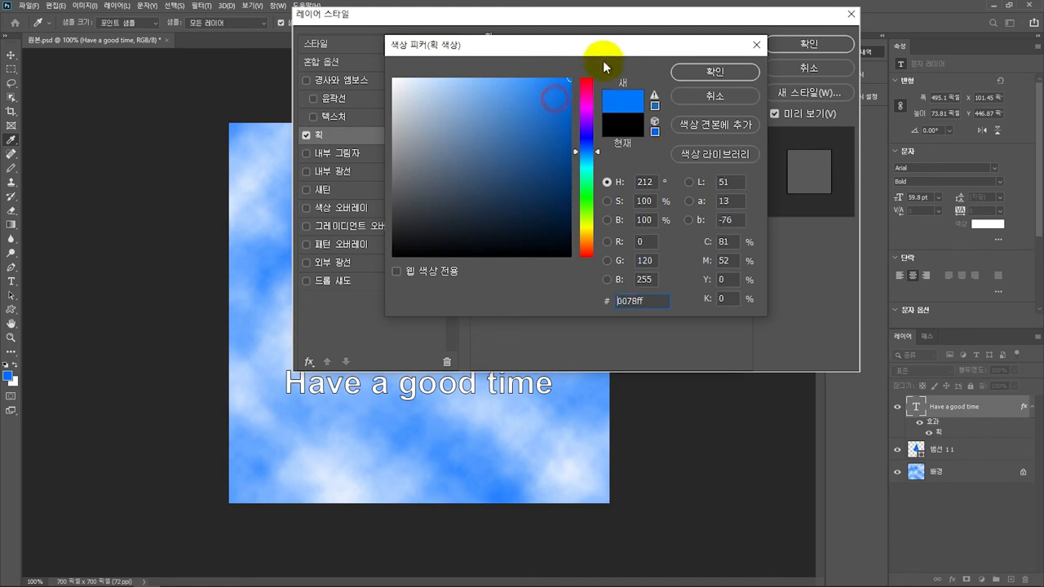
left_click_drag(601, 157, 601, 153)
left_click(690, 74)
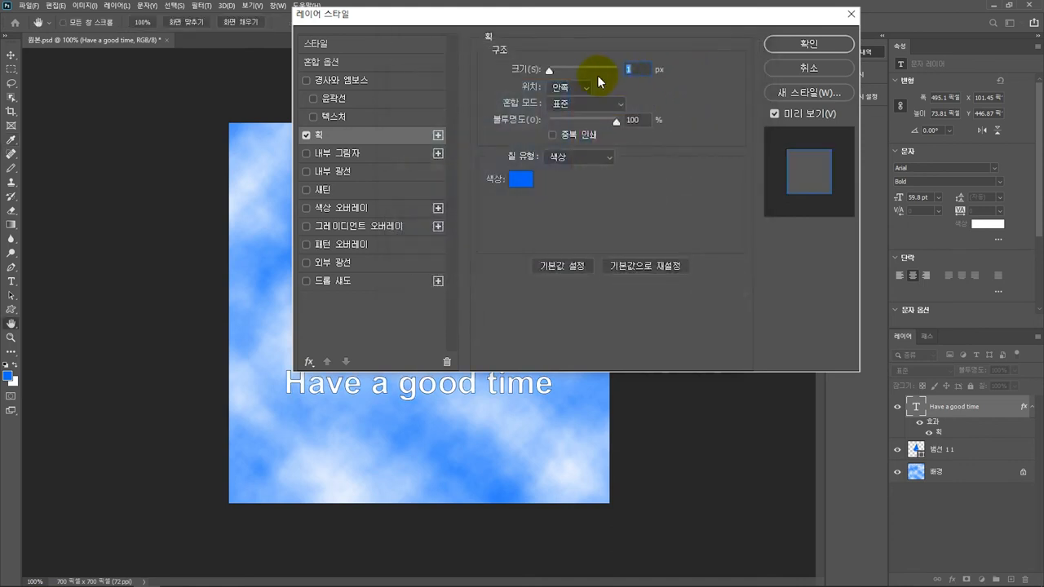
- Set the text stroke's size to 7 px and its position to outside (바깥쪽)
left_click_drag(550, 72, 553, 75)
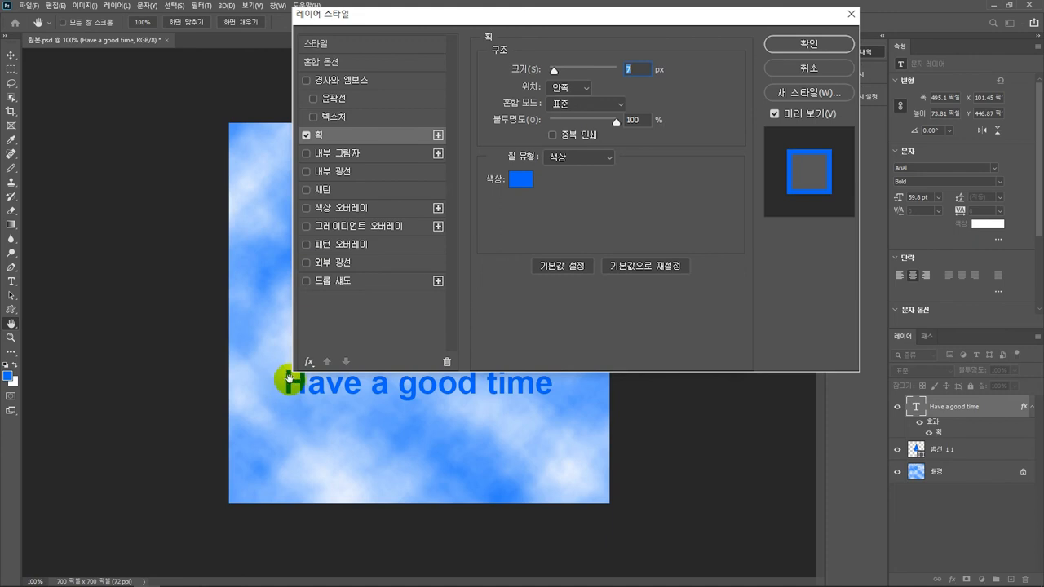
left_click(582, 87)
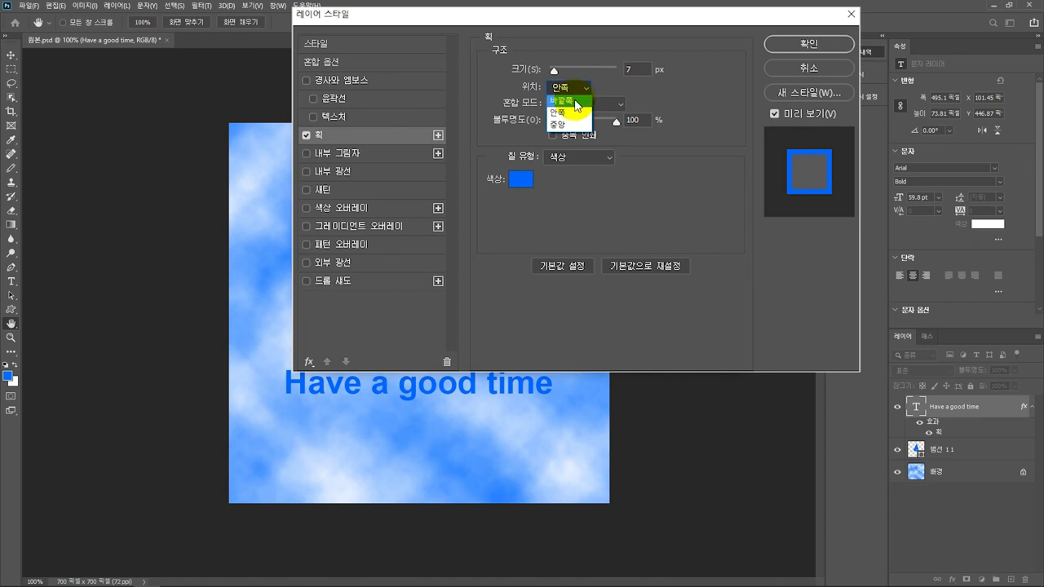
left_click(577, 101)
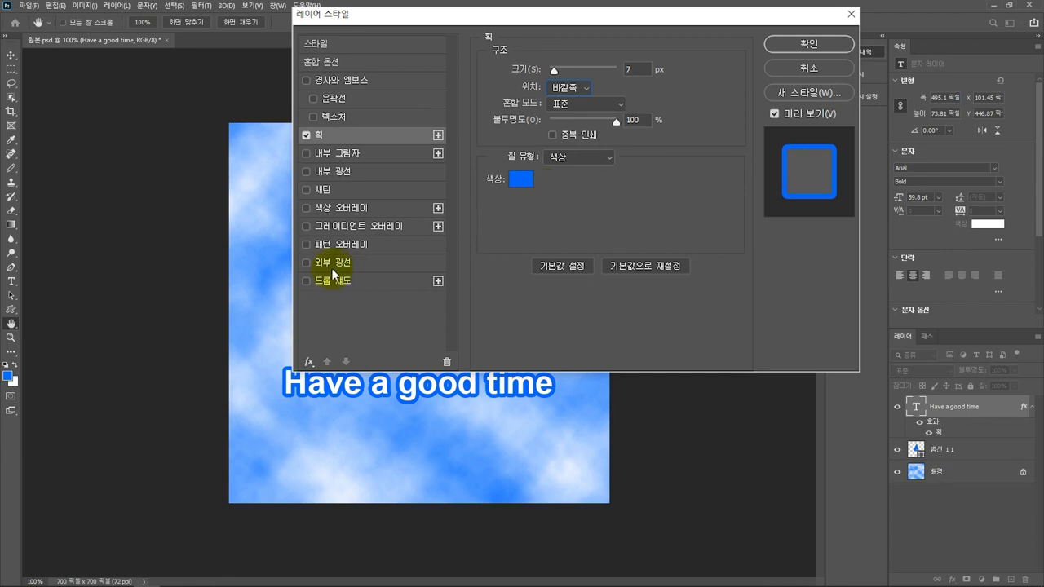
- Add a Drop Shadow to the text layer with a 120° angle, 25 px distance and 4 px size, and apply the layer style
left_click(331, 280)
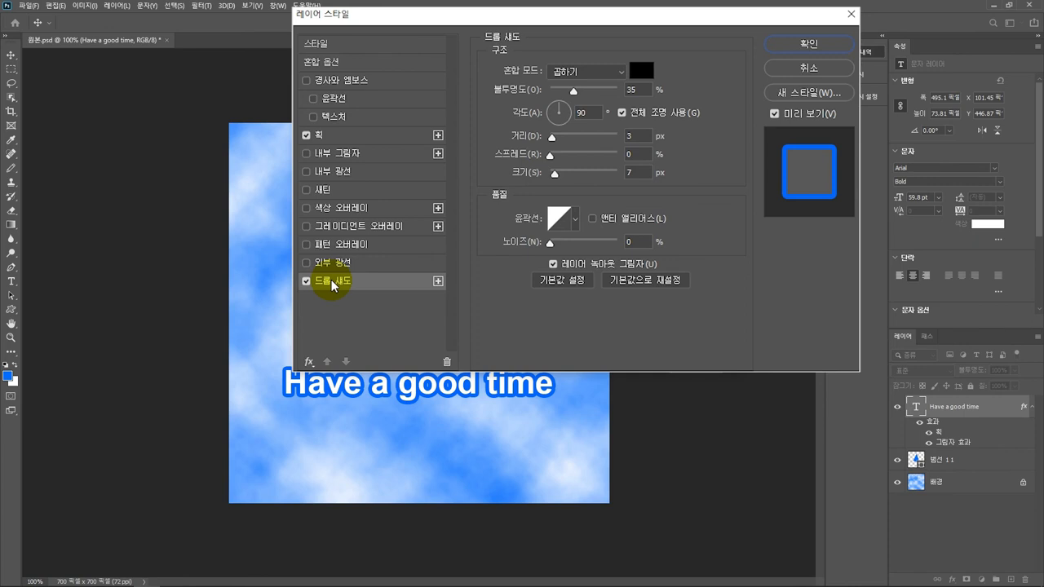
left_click_drag(556, 142, 564, 115)
type("120")
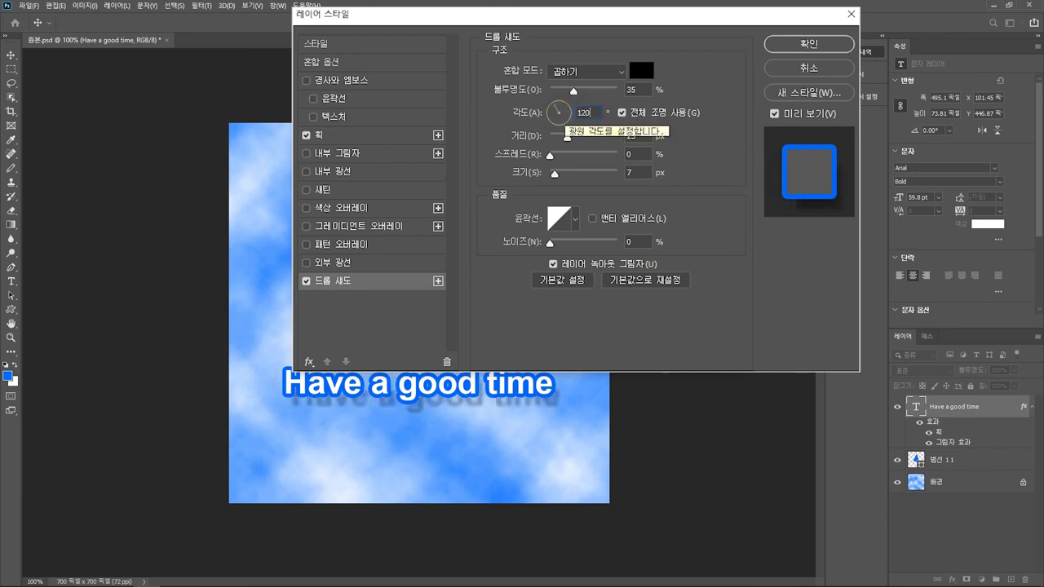
left_click_drag(555, 176, 553, 180)
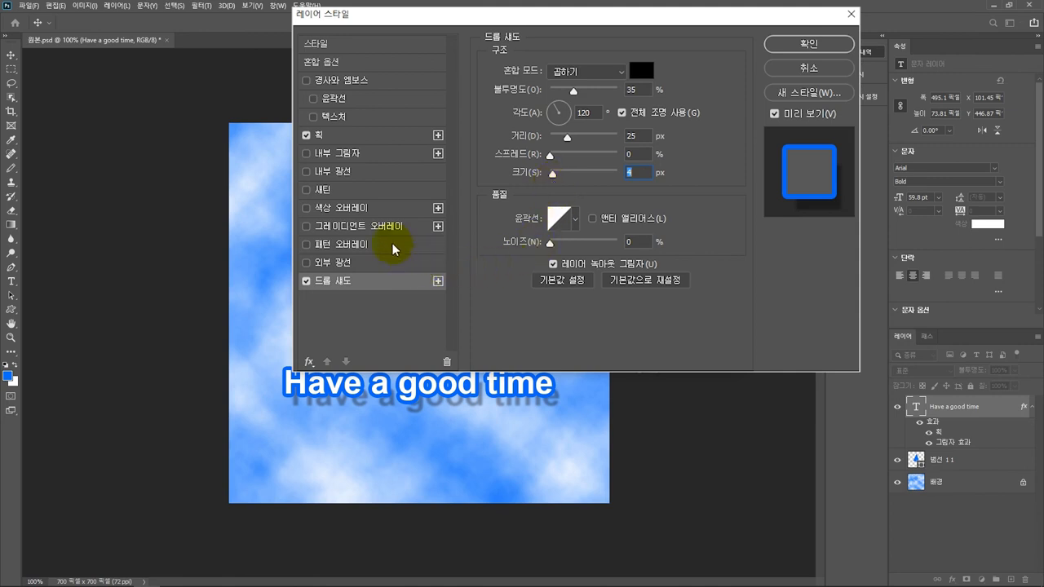
left_click(815, 46)
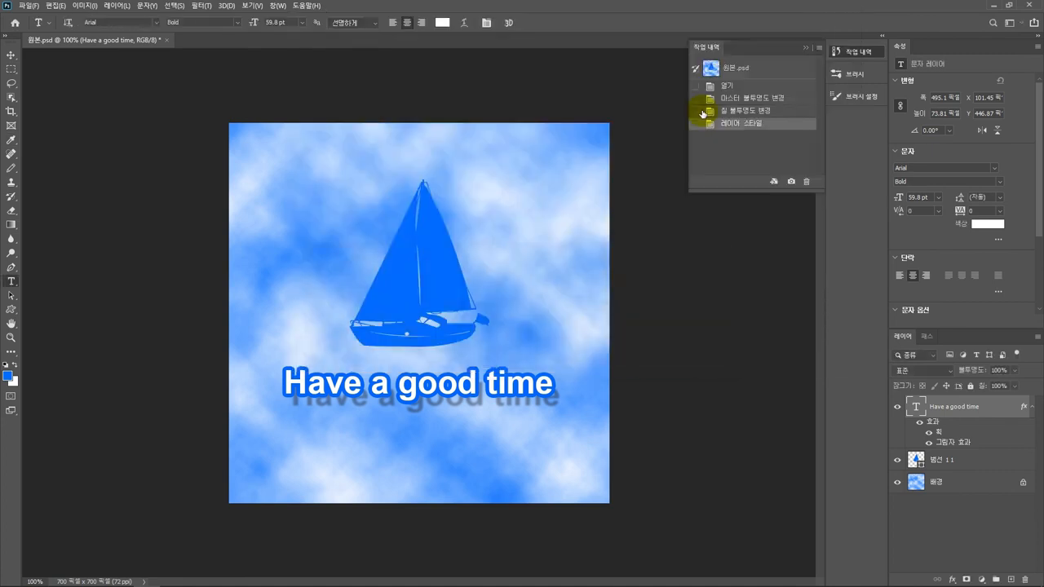
- Try out the opacity of the "Have a good time" text layer, leaving it at 100%, and set its fill to 0%
left_click(1015, 371)
mouse_move(1015, 373)
left_mouse_down()
mouse_move(969, 386)
mouse_move(1019, 384)
mouse_move(962, 405)
left_mouse_up()
left_click(1016, 386)
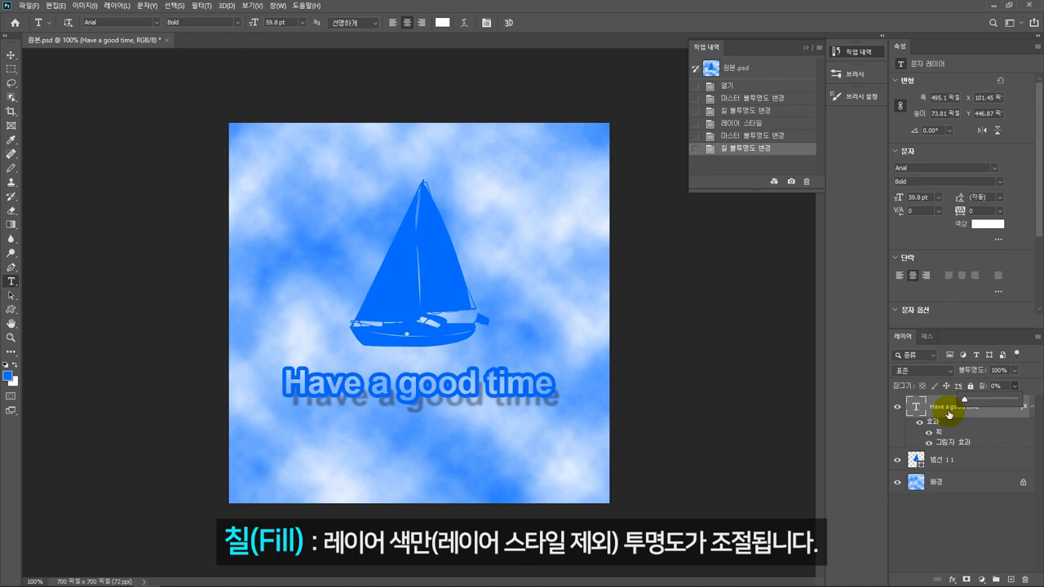
left_click(949, 415)
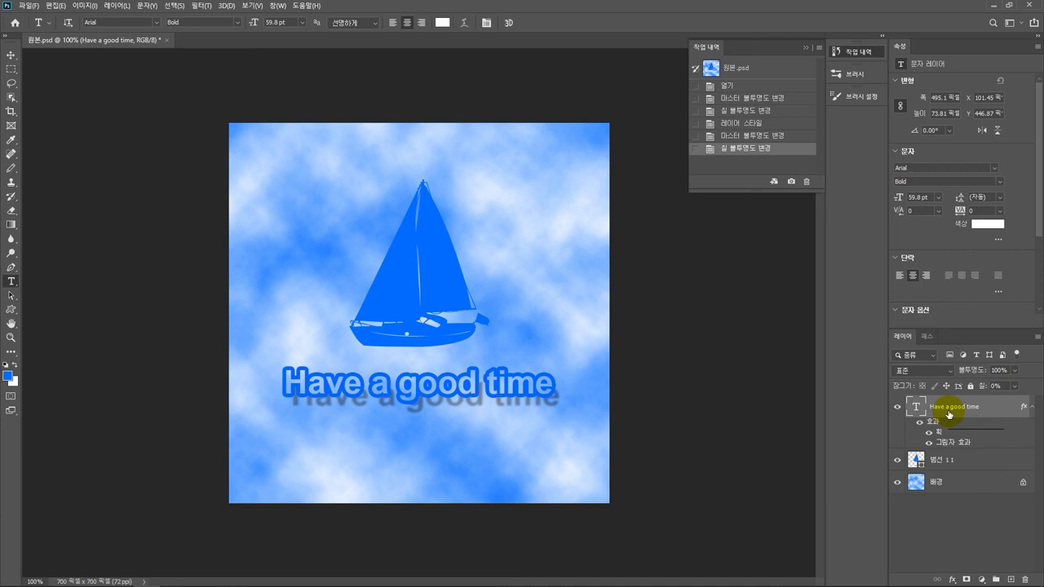
- Save the image as a cloud document named "클라우드원본"
left_click(34, 6)
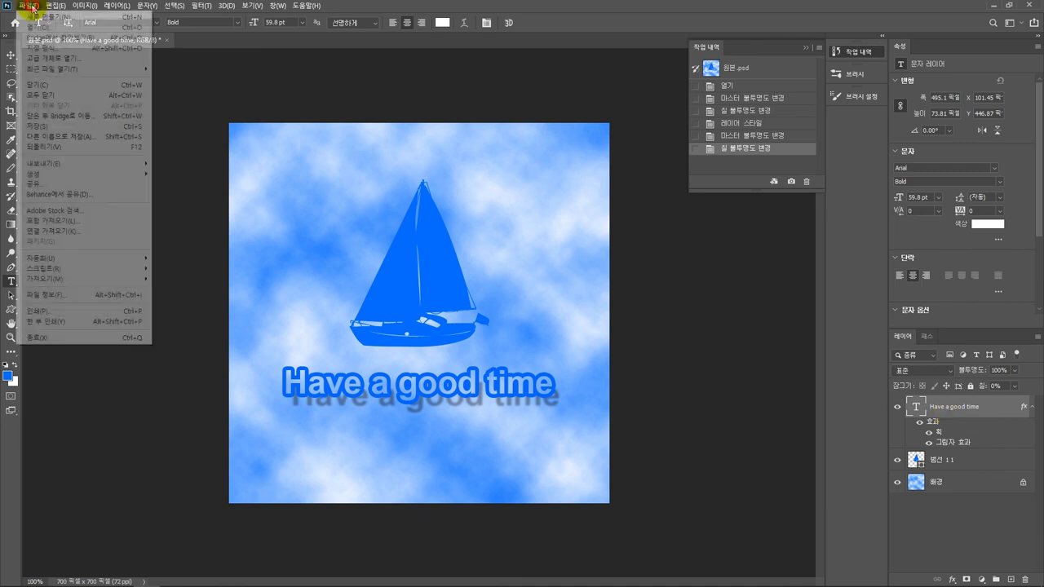
left_click(84, 134)
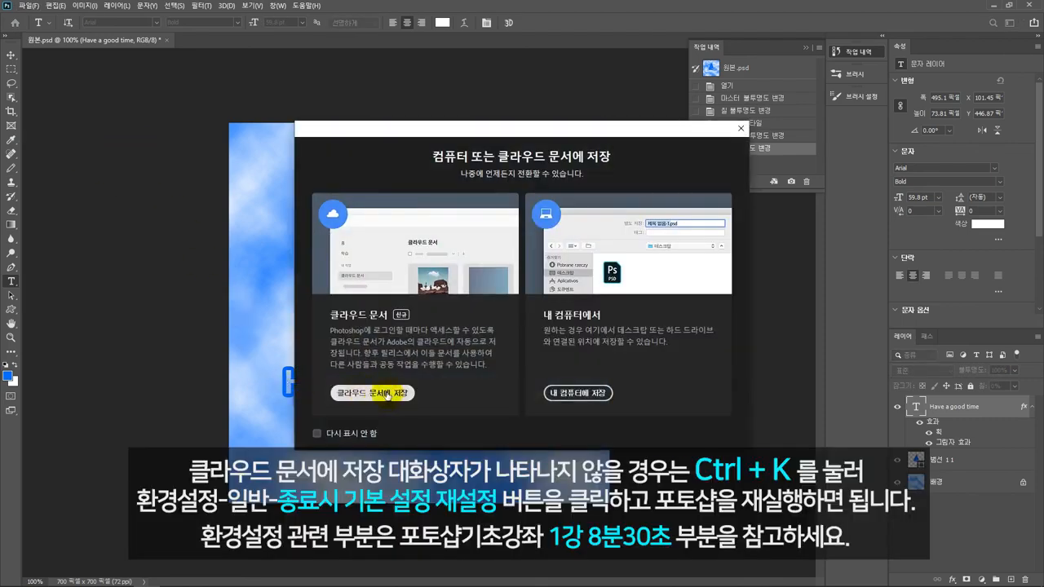
left_click(389, 395)
type("클라우드")
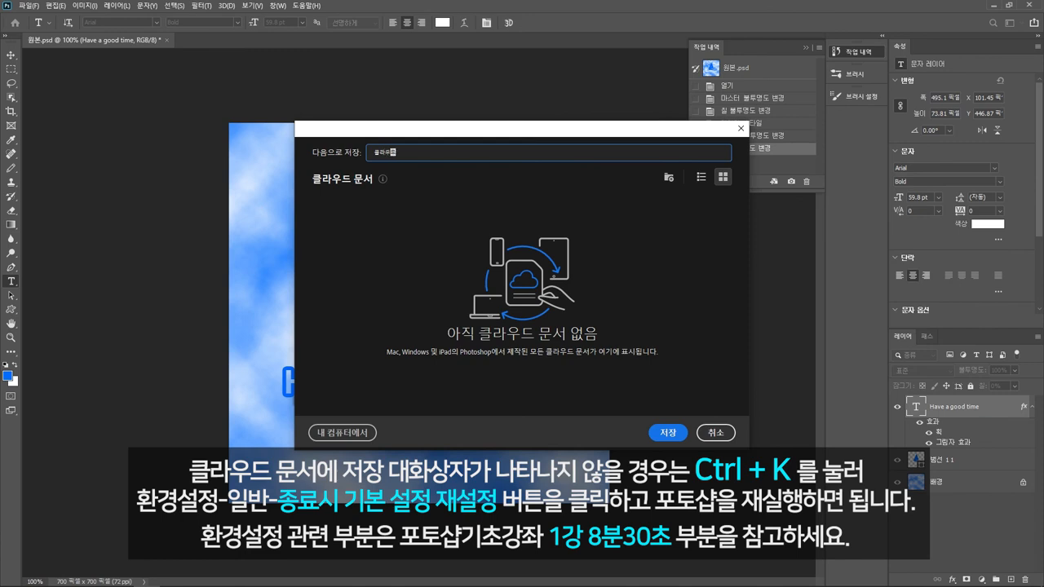
type("원본")
left_click(676, 437)
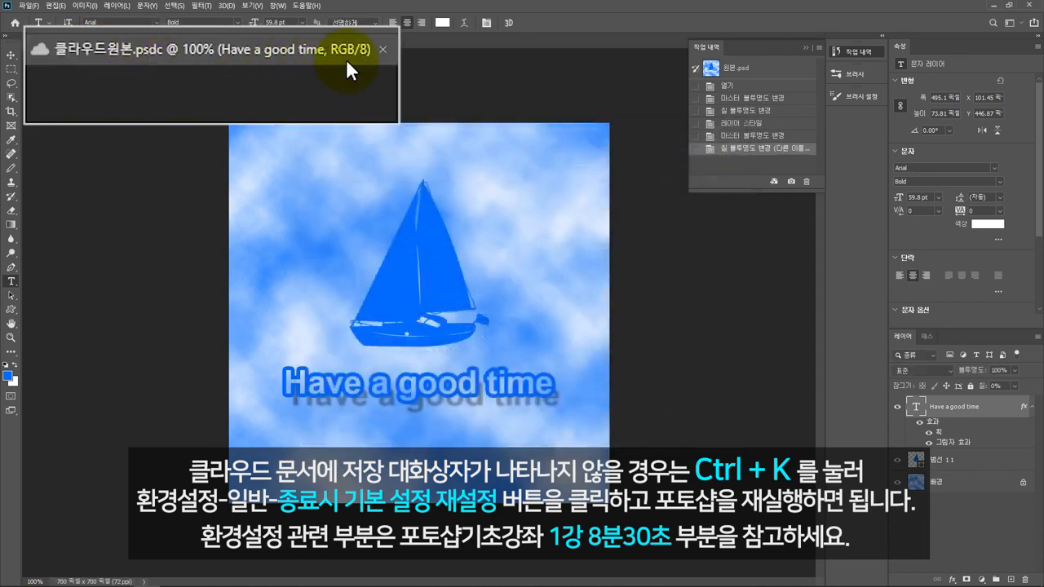
- Close the image and reopen "클라우드원본" from the cloud documents
left_click(203, 40)
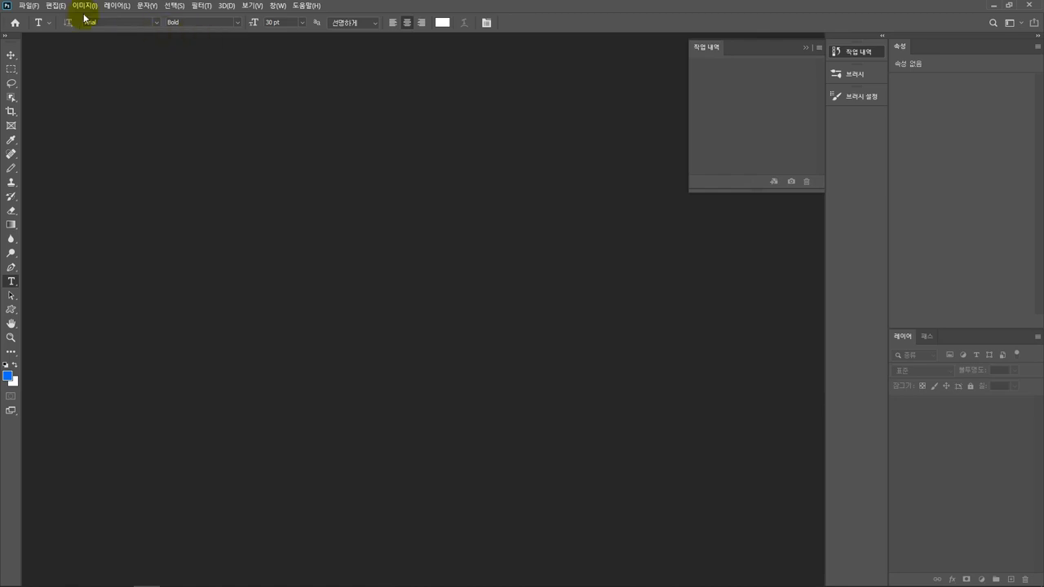
left_click(29, 5)
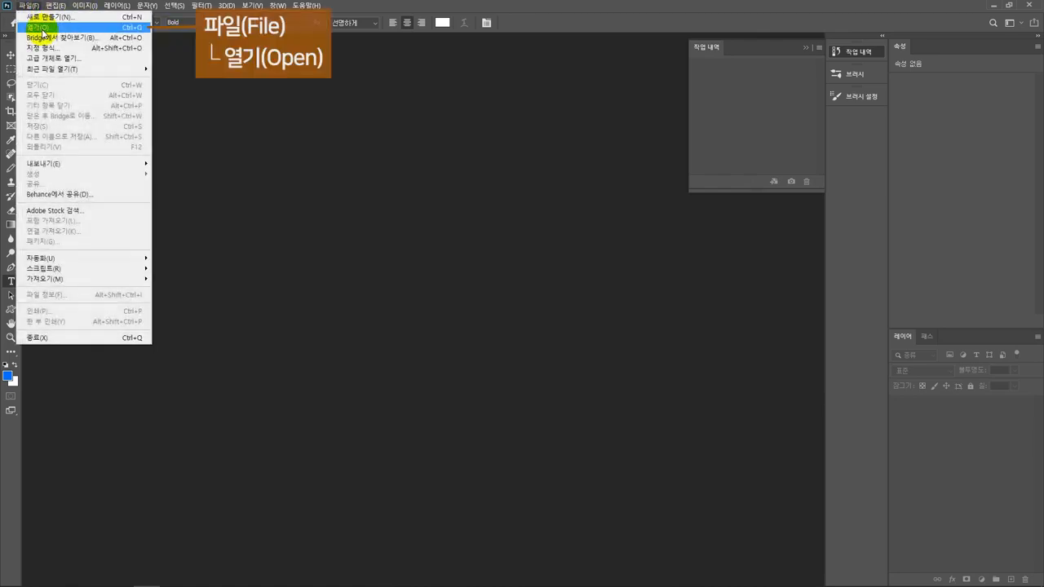
left_click(41, 27)
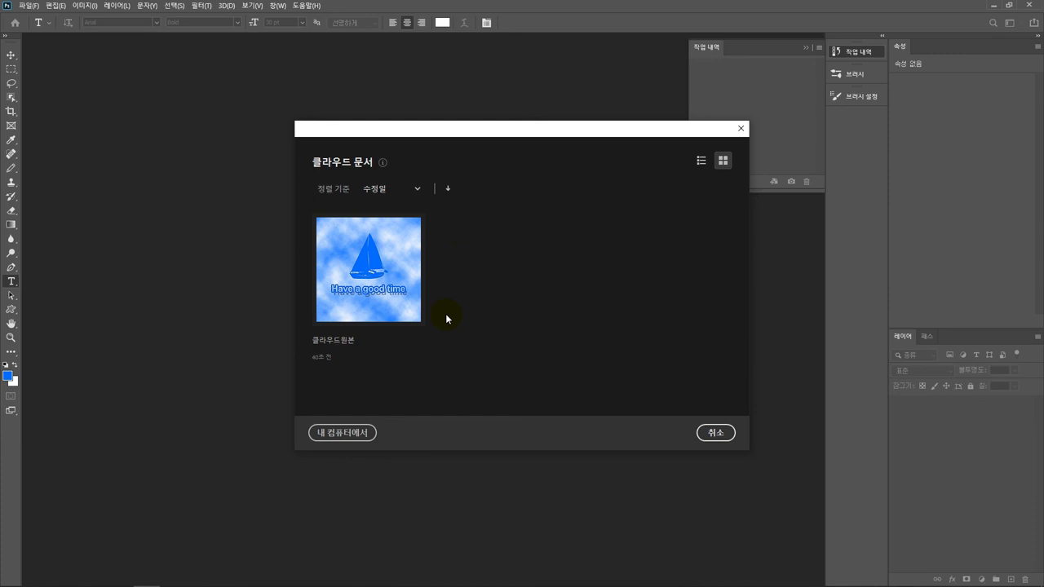
left_click(383, 295)
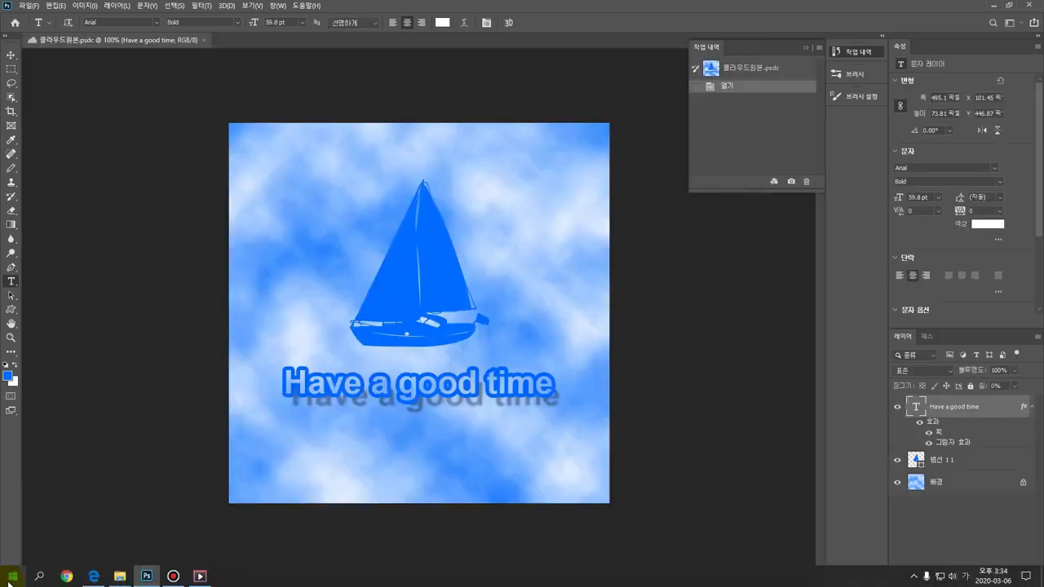
- Launch Adobe Creative Cloud from the Windows Start menu and open the Creative Cloud website from its cloud storage information
left_click(12, 577)
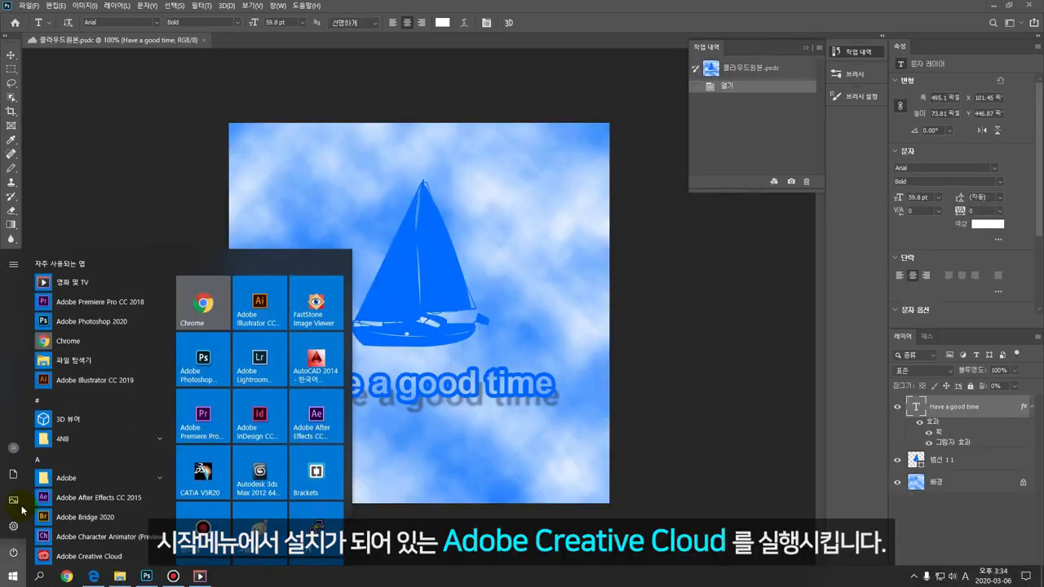
left_click(95, 475)
left_click(98, 468)
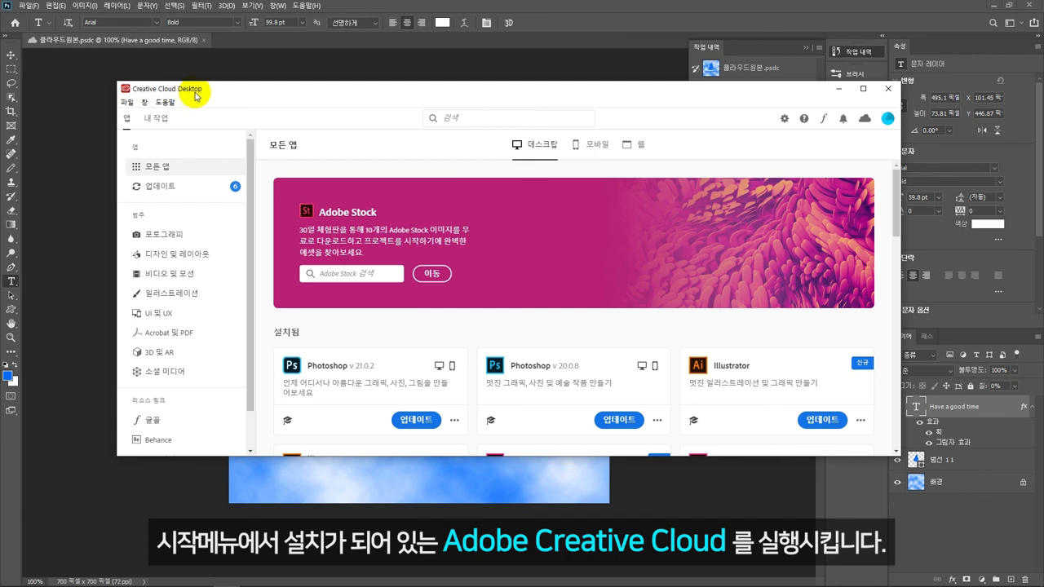
left_click(864, 123)
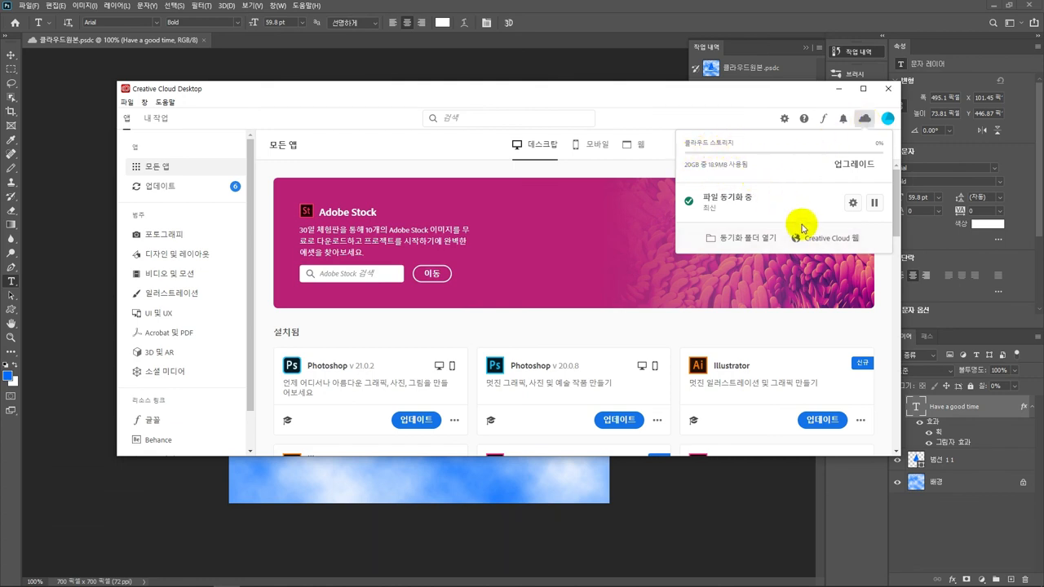
left_click(812, 245)
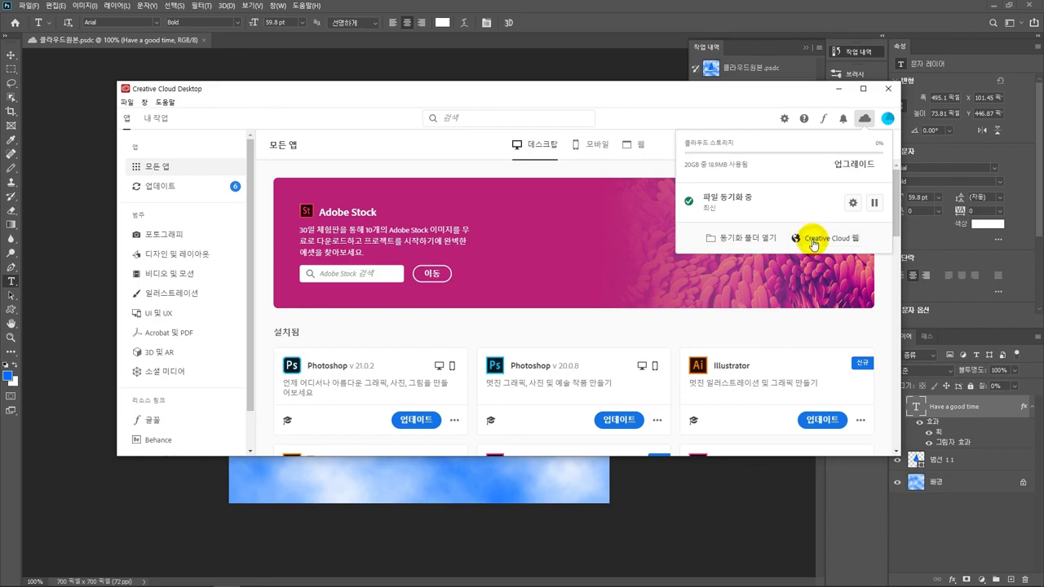
- View the cloud documents (클라우드 문서) on the Creative Cloud website, then close the browser and Creative Cloud Desktop
left_click(371, 186)
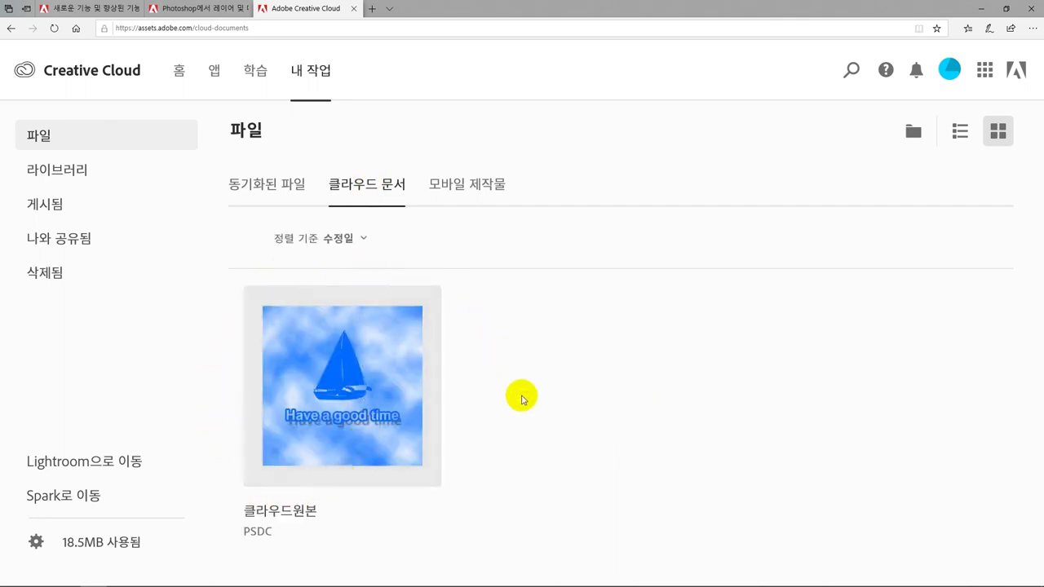
left_click(1031, 9)
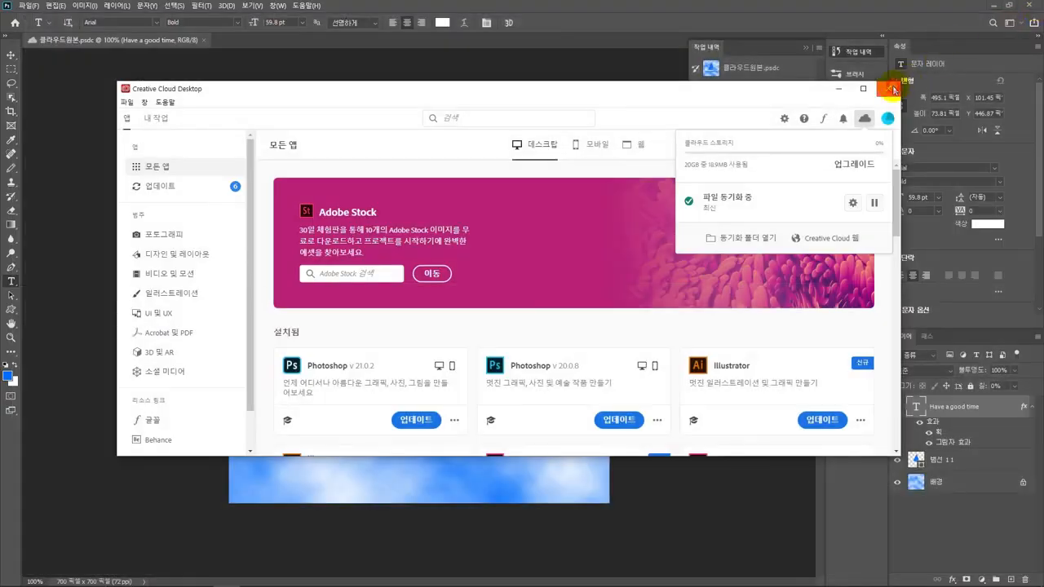
left_click(893, 90)
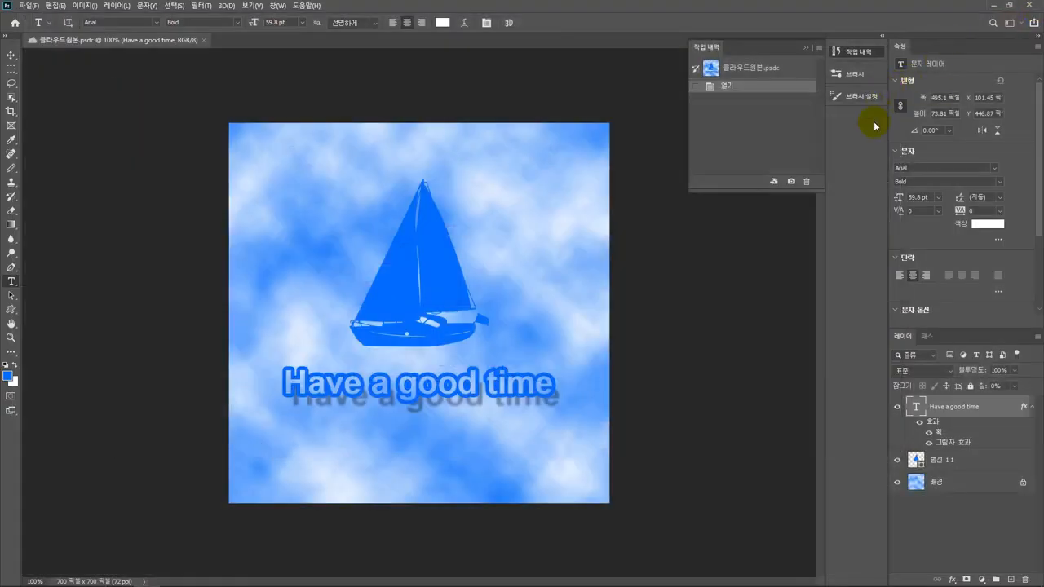